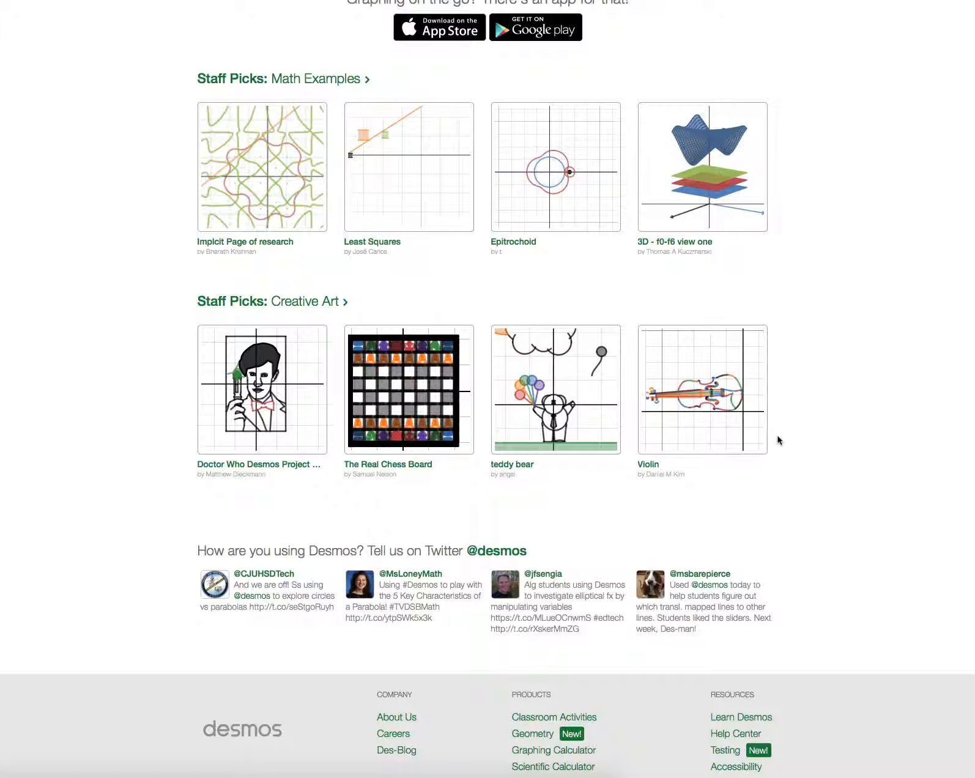
Step: Open a new blank graph in the graphing calculator and insert the image AAA_desmos.png from the Desktop
scroll(778, 440, up, 10)
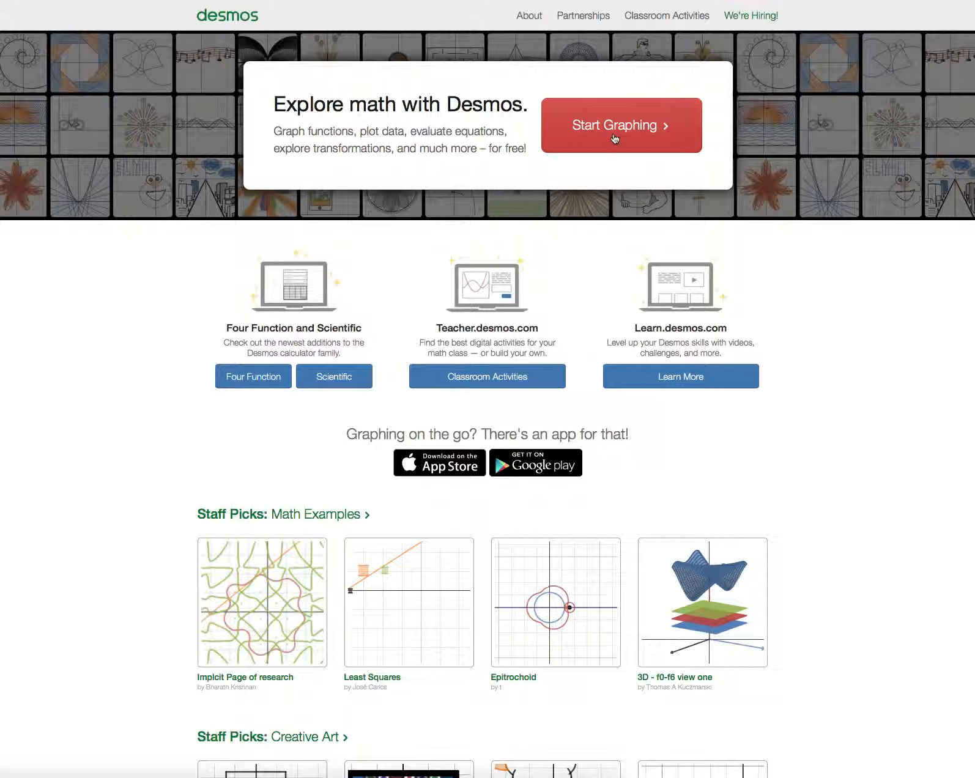
click(632, 136)
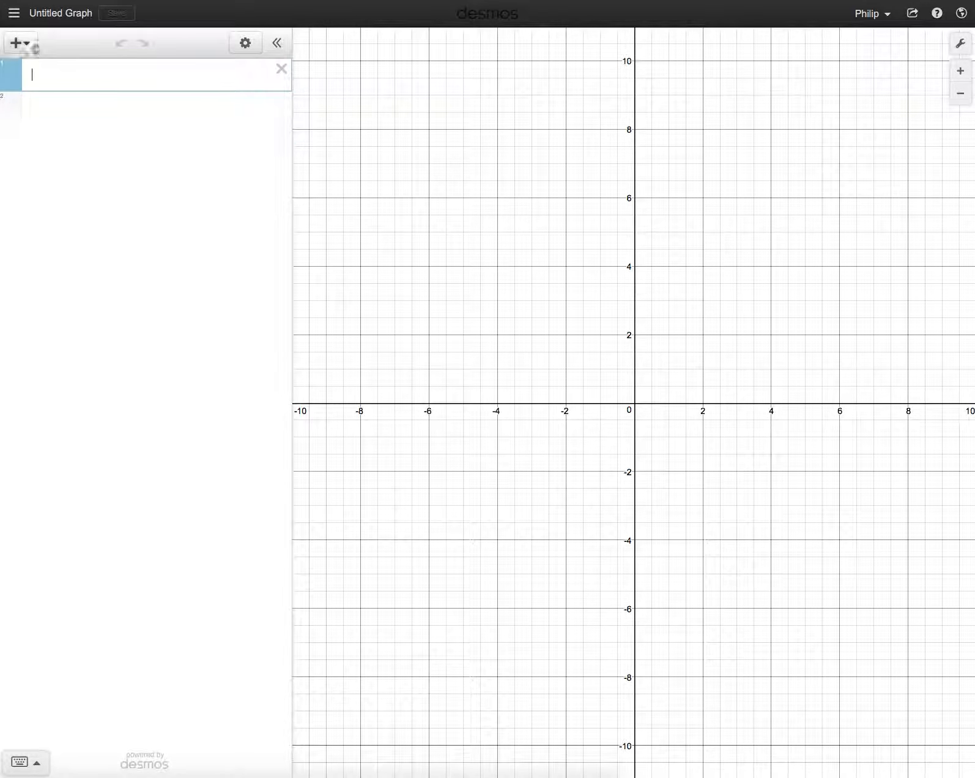
click(29, 45)
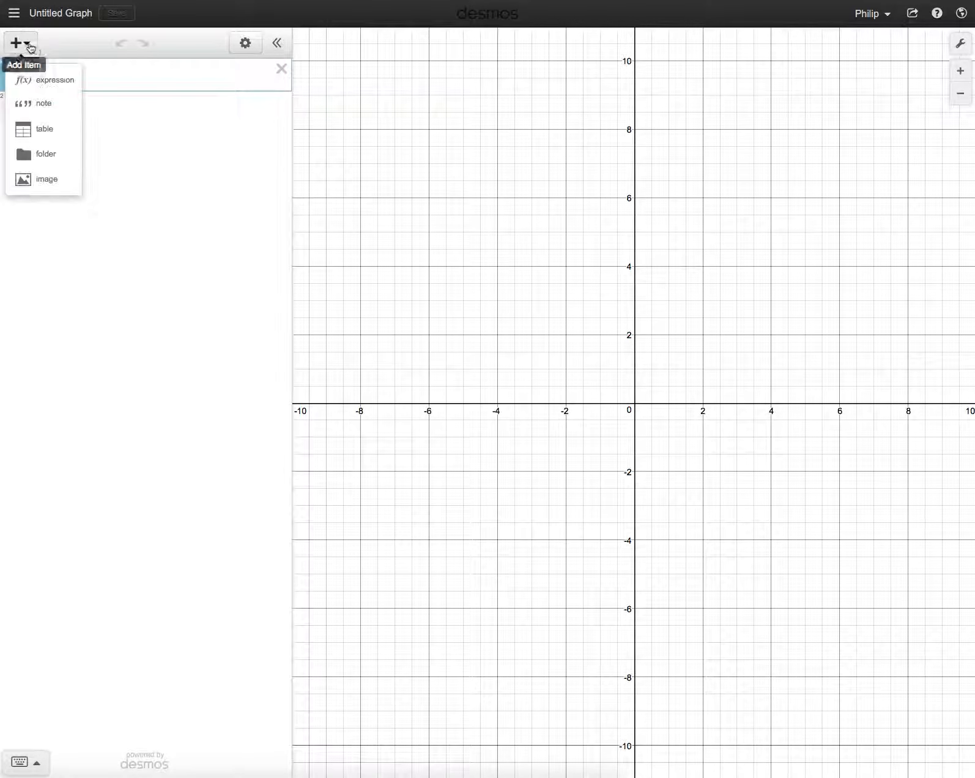
click(41, 180)
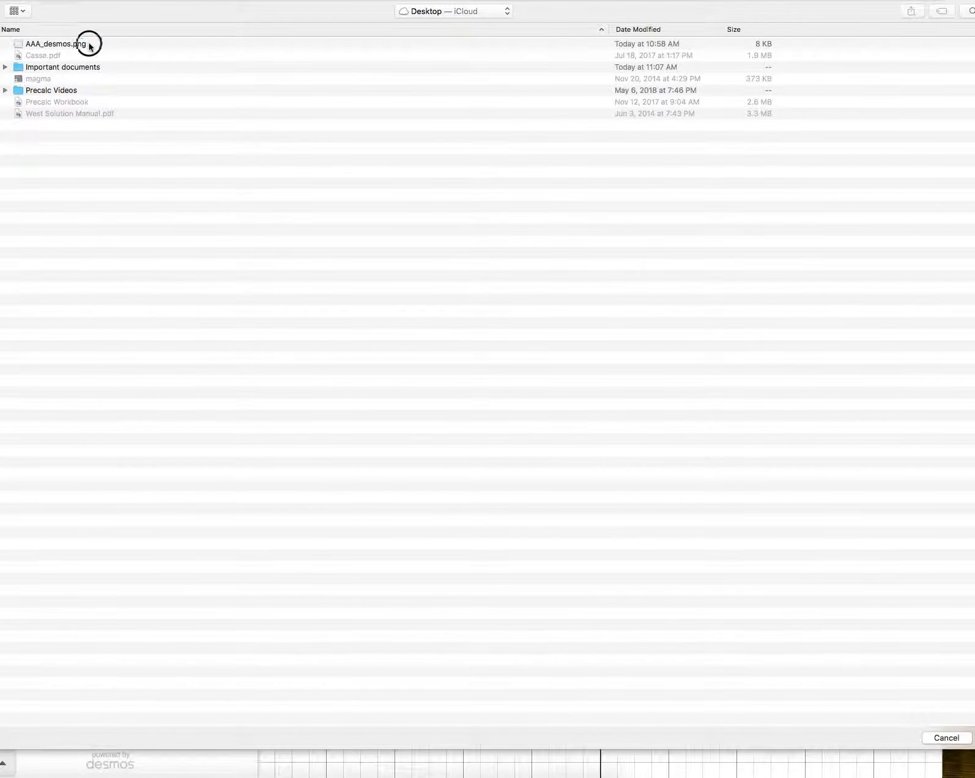
click(88, 44)
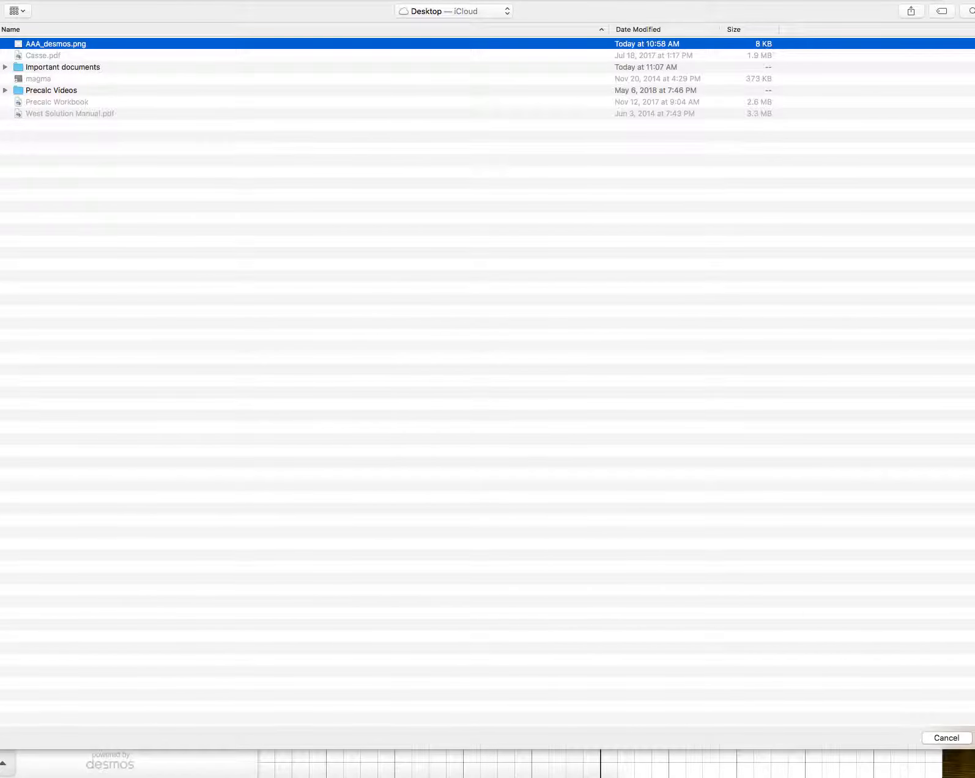
key(Return)
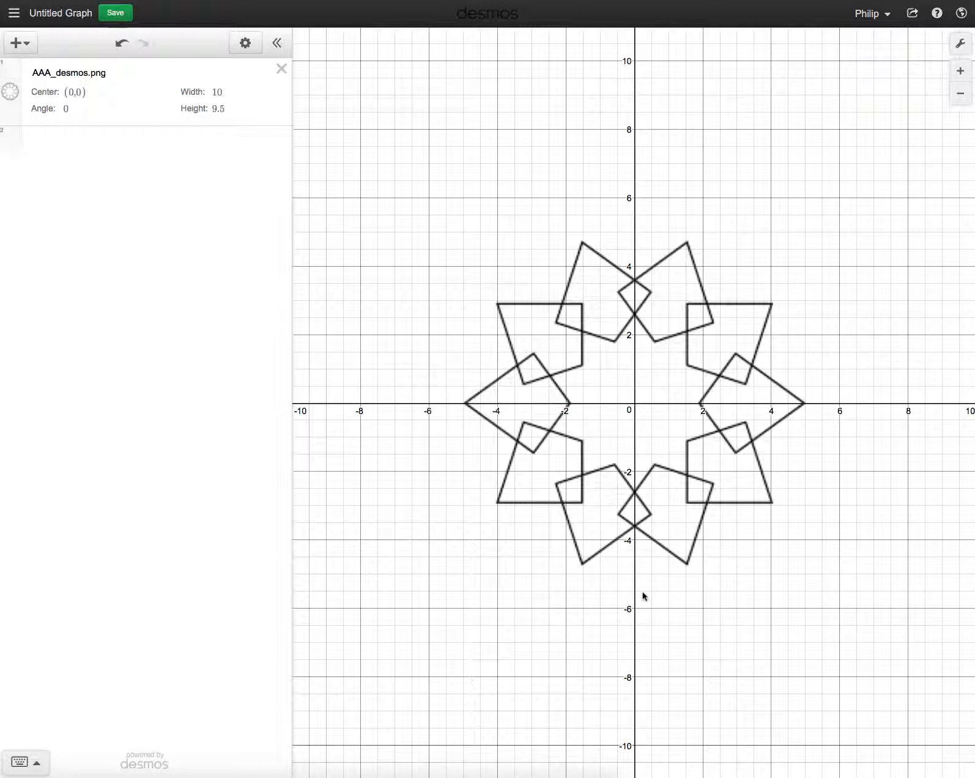
Step: Graph the line y = 2x + 5 as a new expression below the inserted image
click(679, 290)
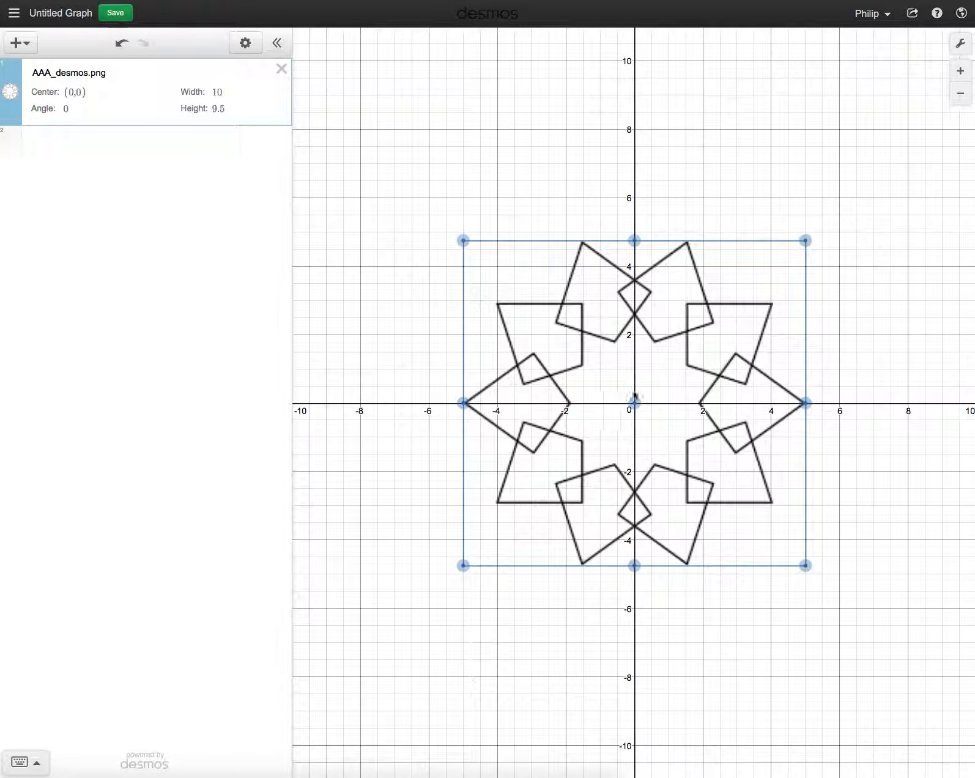
scroll(671, 401, up, 5)
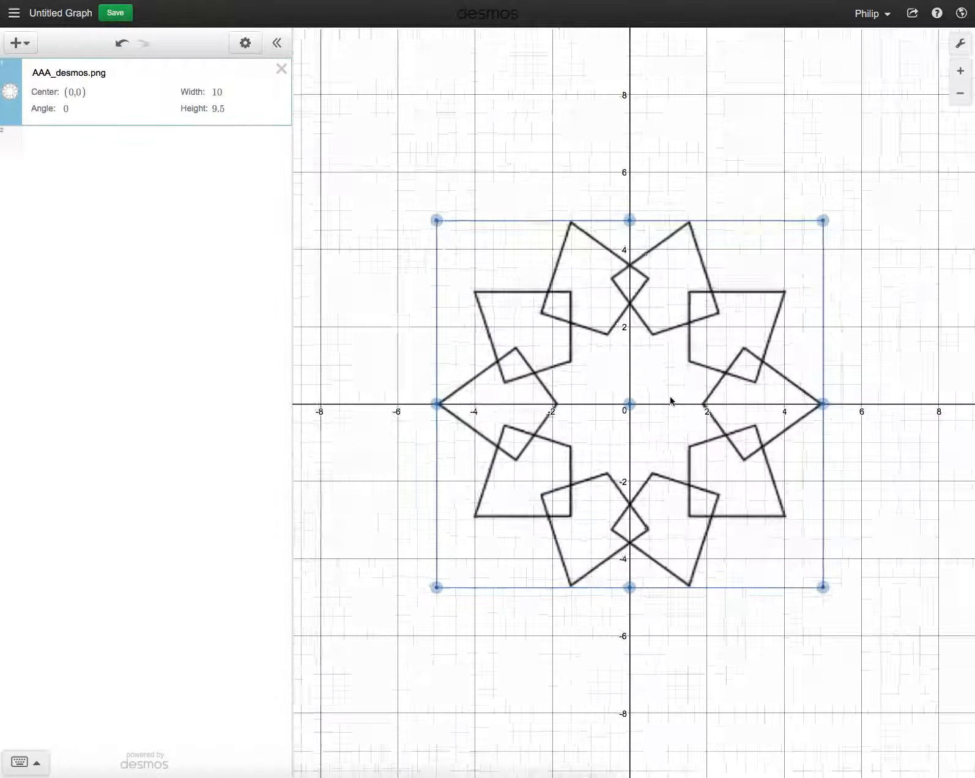
scroll(671, 401, down, 5)
scroll(670, 395, up, 2)
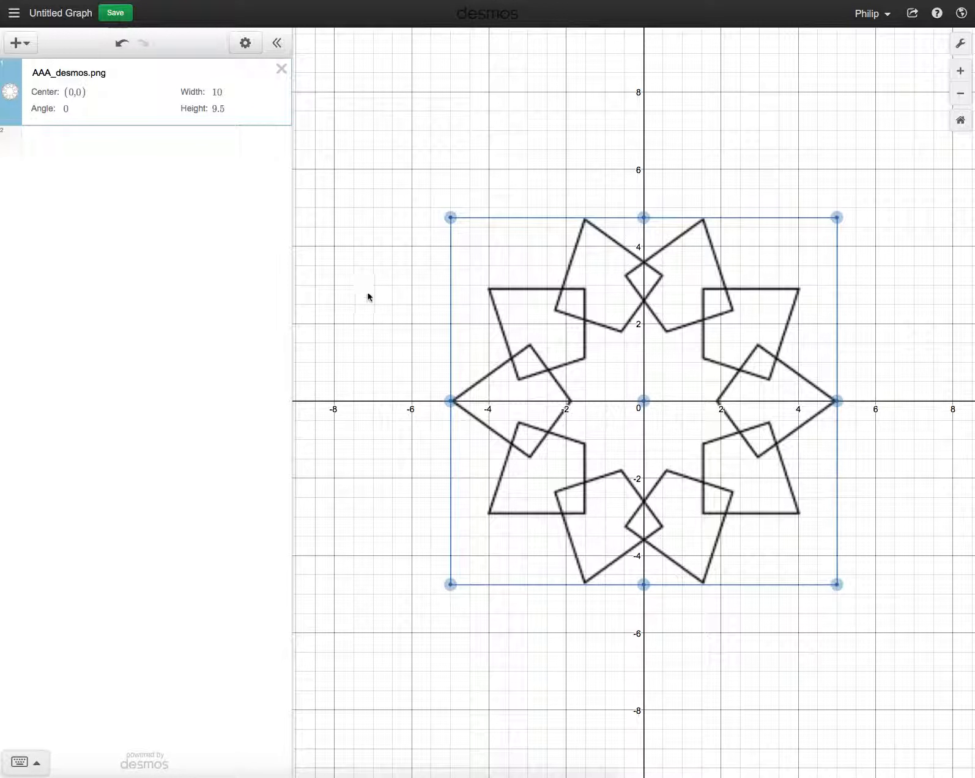
click(93, 146)
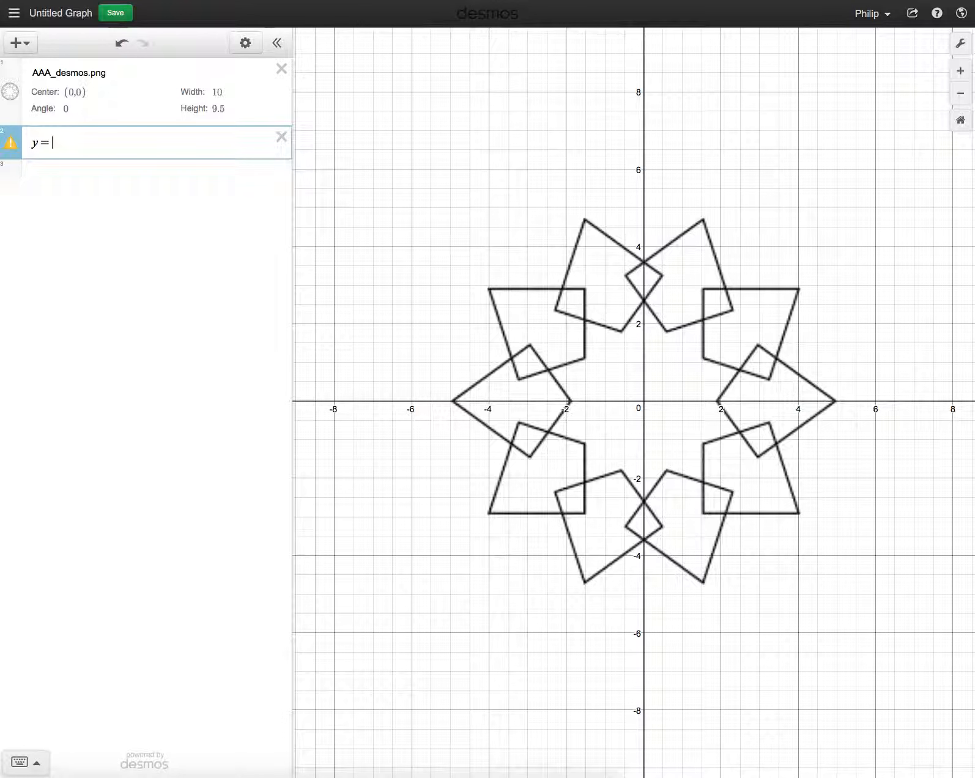
text(2x+5)
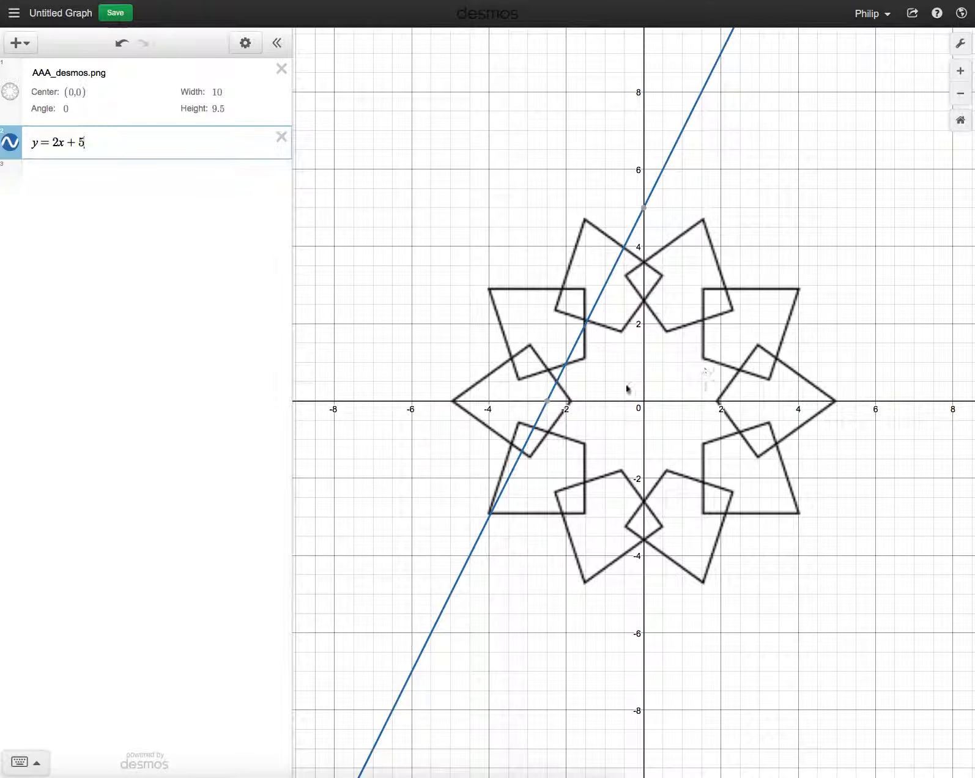
Step: Change the line's equation to y = 2.9 to match the horizontal edge of the upper-left quadrilateral
scroll(560, 353, up, 2)
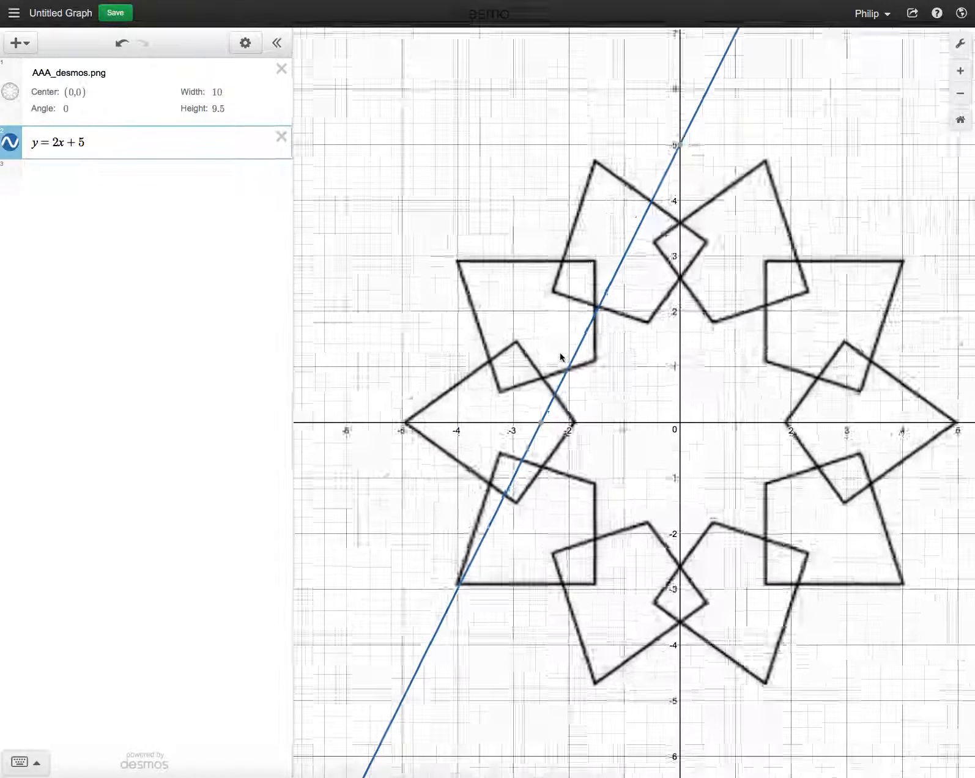
scroll(560, 353, up, 3)
mouse_move(470, 170)
mouse_down()
mouse_move(522, 239)
mouse_move(567, 369)
mouse_up()
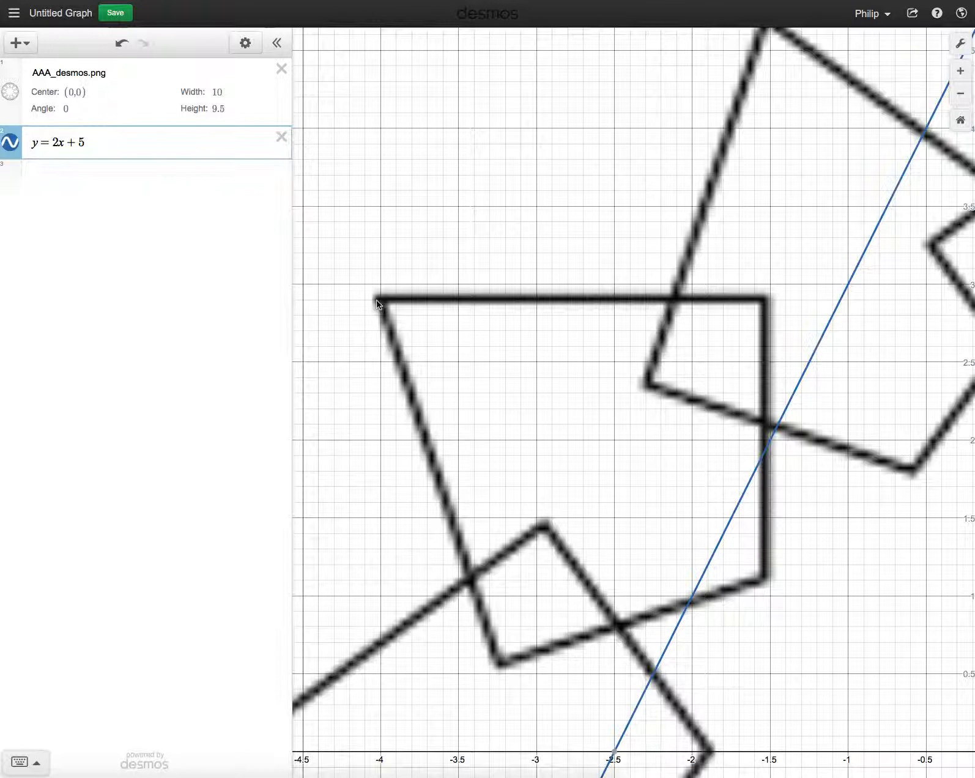
click(105, 142)
drag(106, 142, 55, 143)
scroll(390, 309, up, 2)
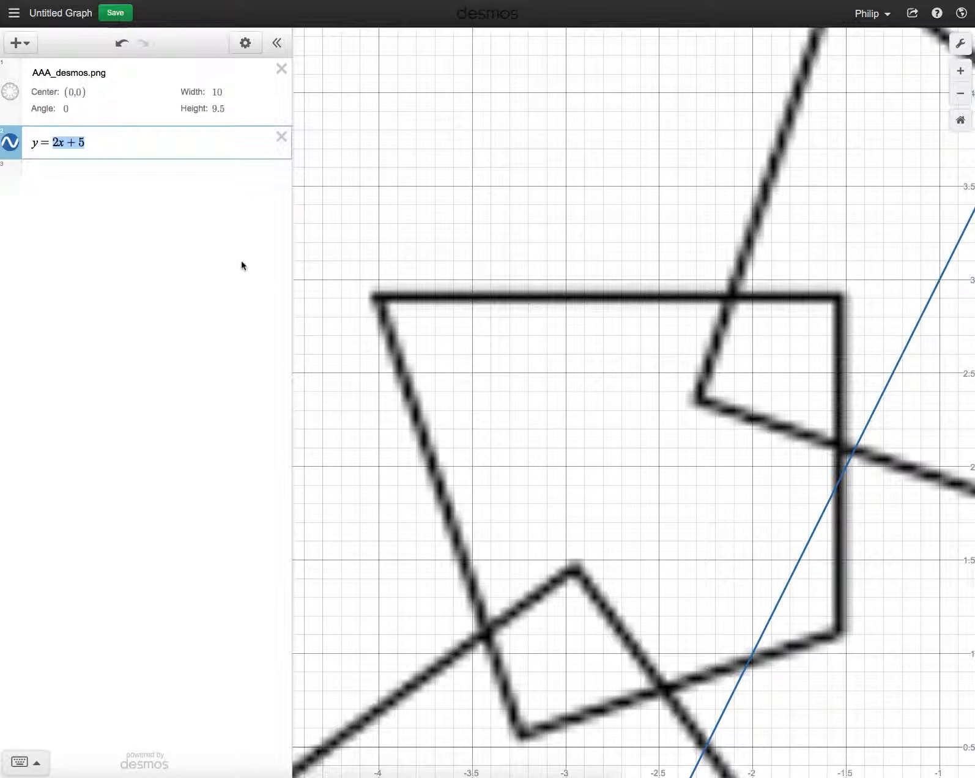
click(112, 142)
key(BackSpace)
key(BackSpace)
key(BackSpace)
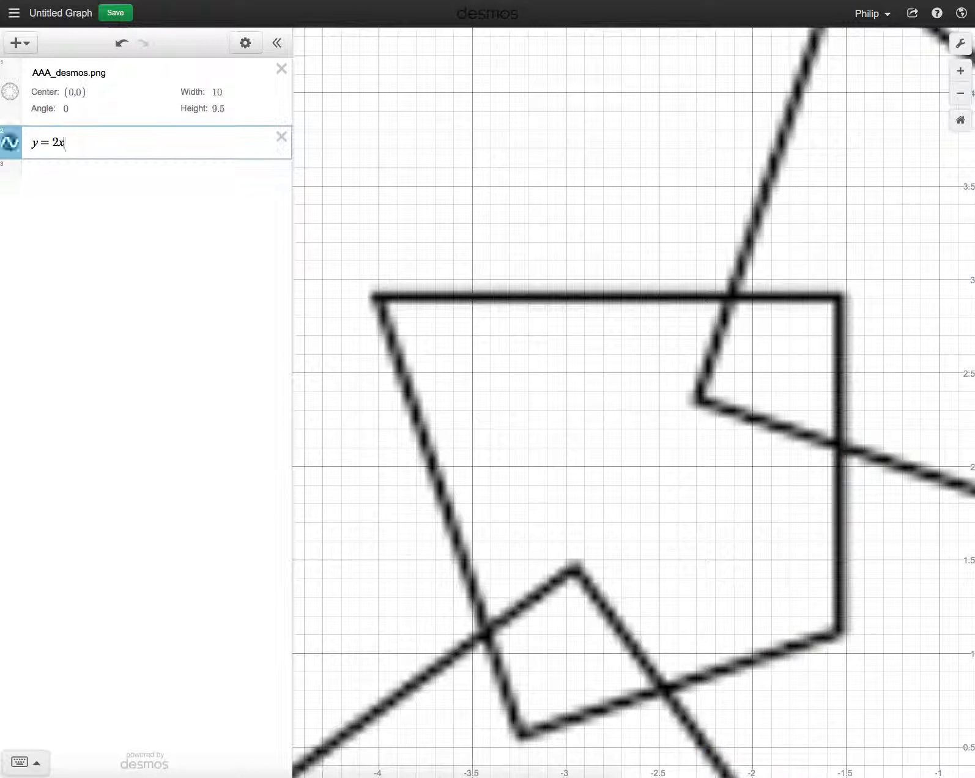
text(.9)
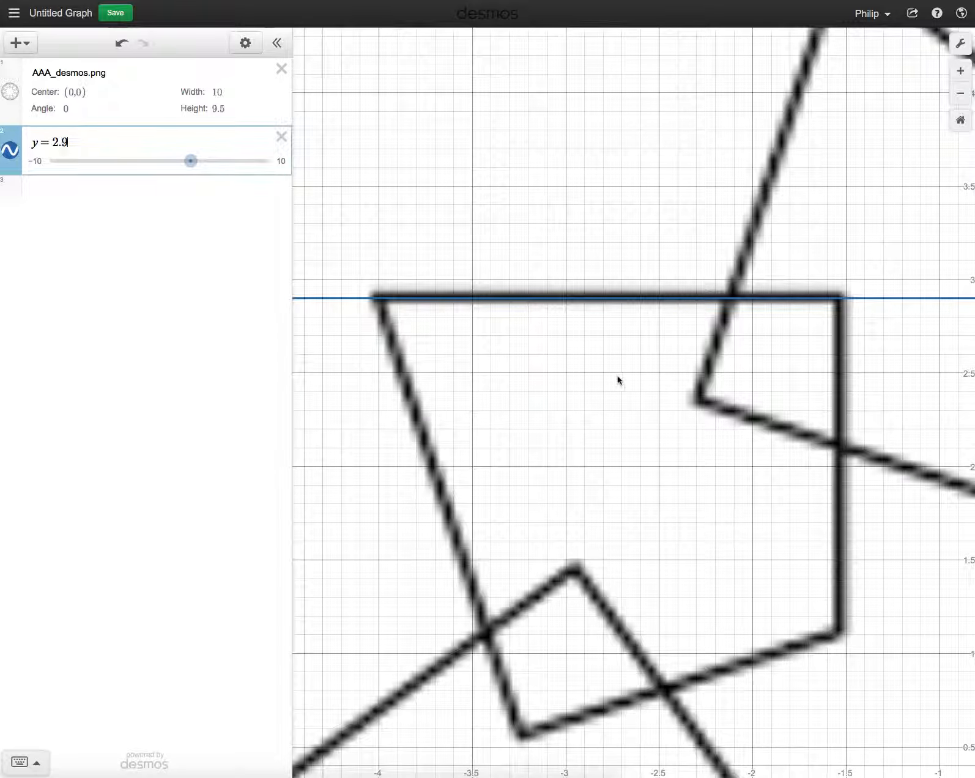
Step: Add a domain restriction to the line y = 2.9 with the lower limit −4.1 ≤ x
scroll(618, 381, down, 5)
drag(794, 460, 728, 468)
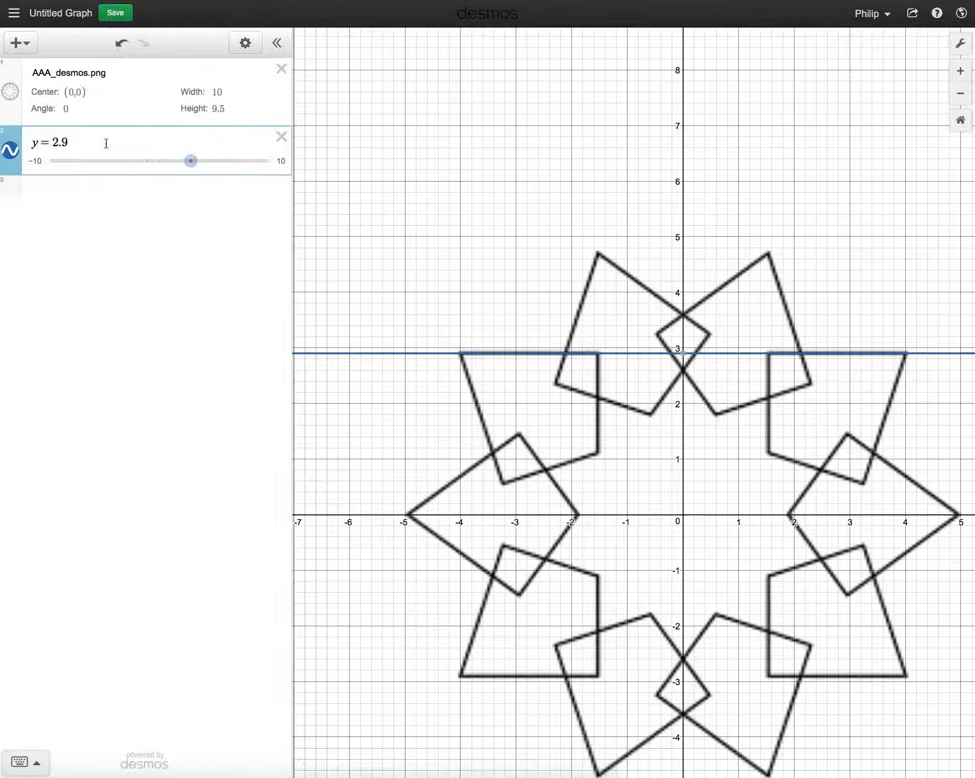
click(144, 143)
text({)
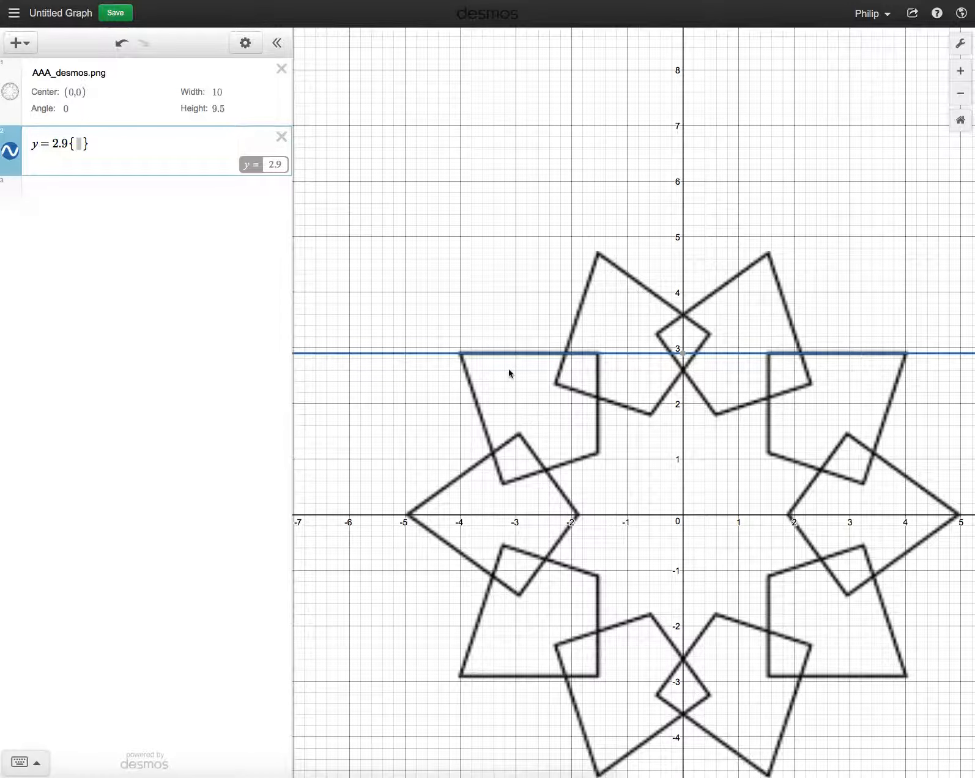
scroll(509, 370, up, 5)
scroll(555, 363, up, 3)
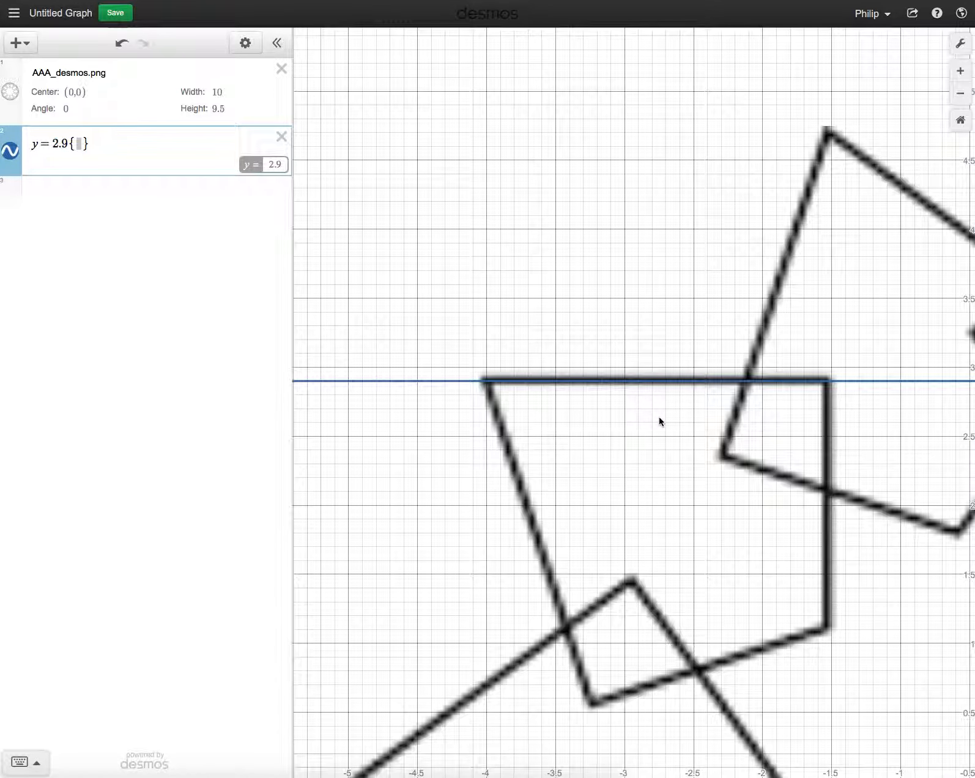
scroll(659, 417, up, 2)
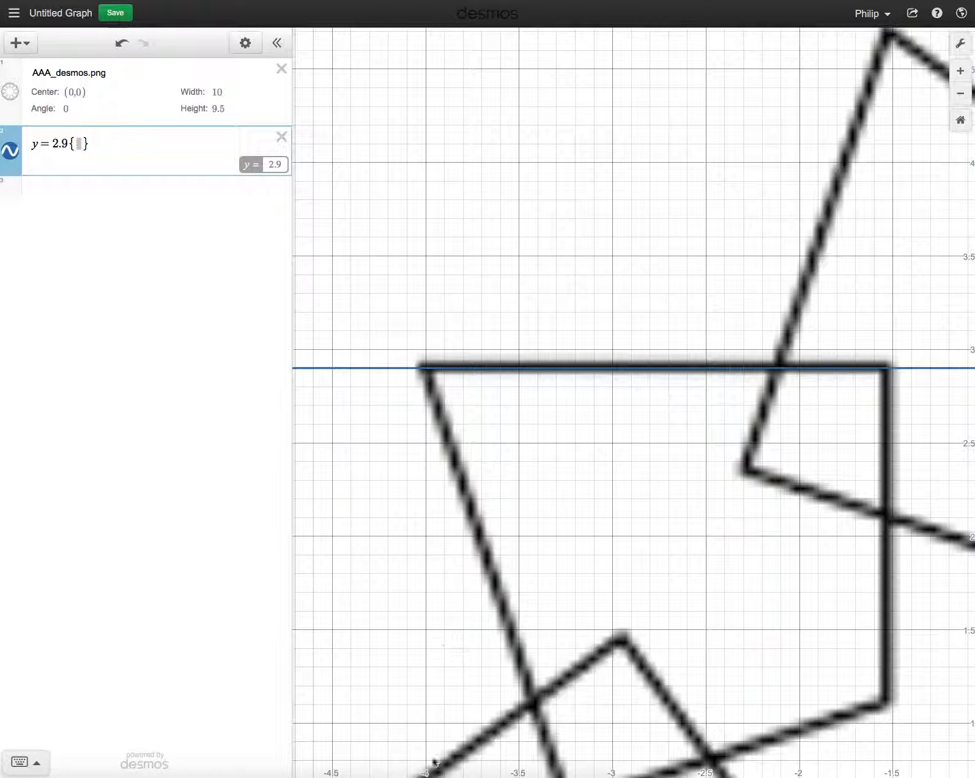
scroll(419, 356, up, 2)
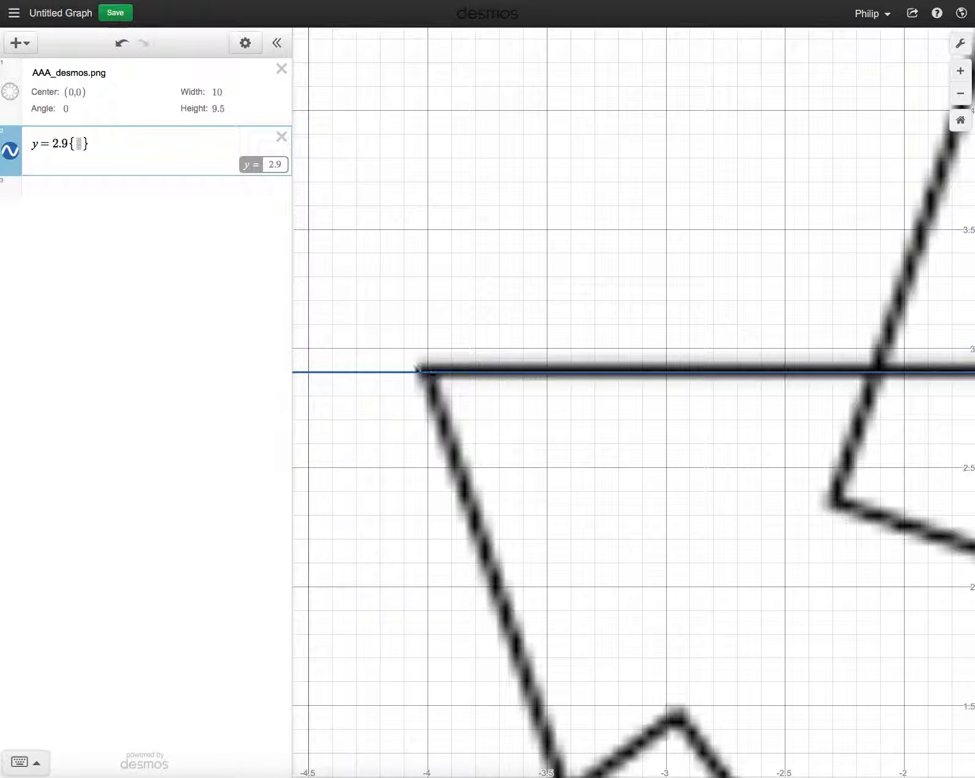
scroll(605, 457, down, 3)
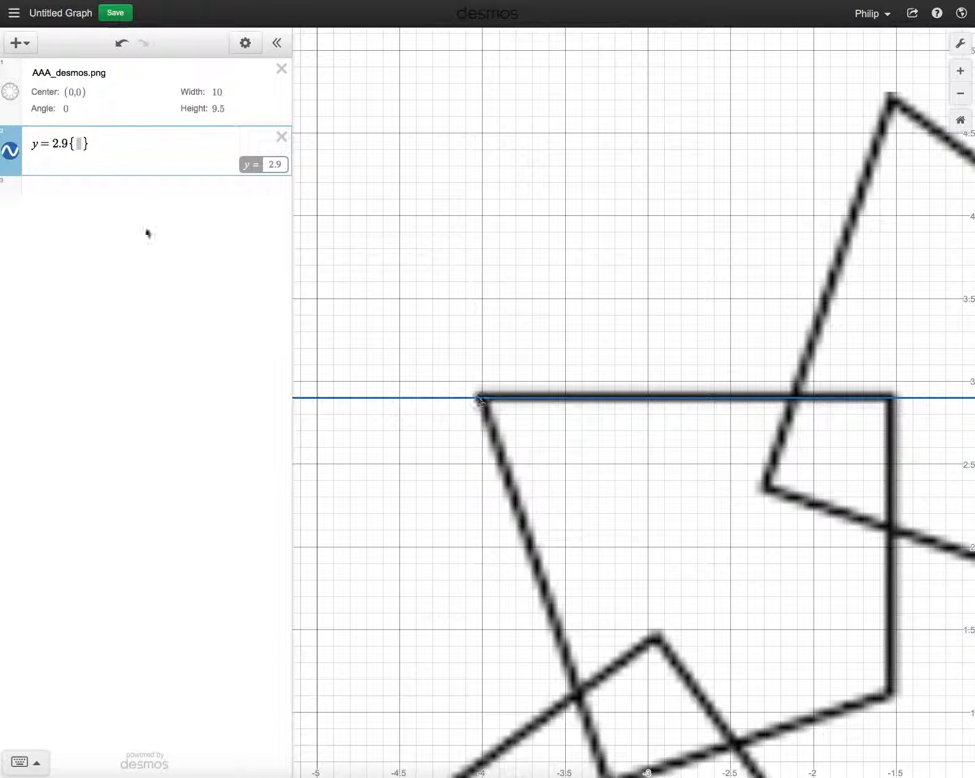
click(78, 143)
text(-4.1)
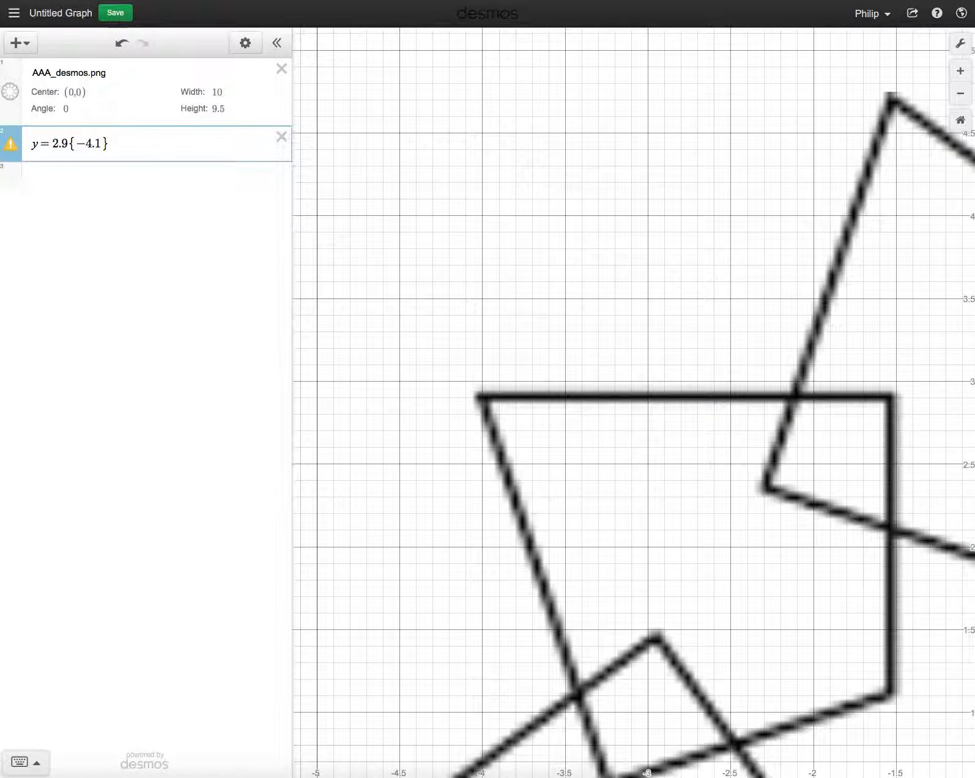
text(<)
text(x)
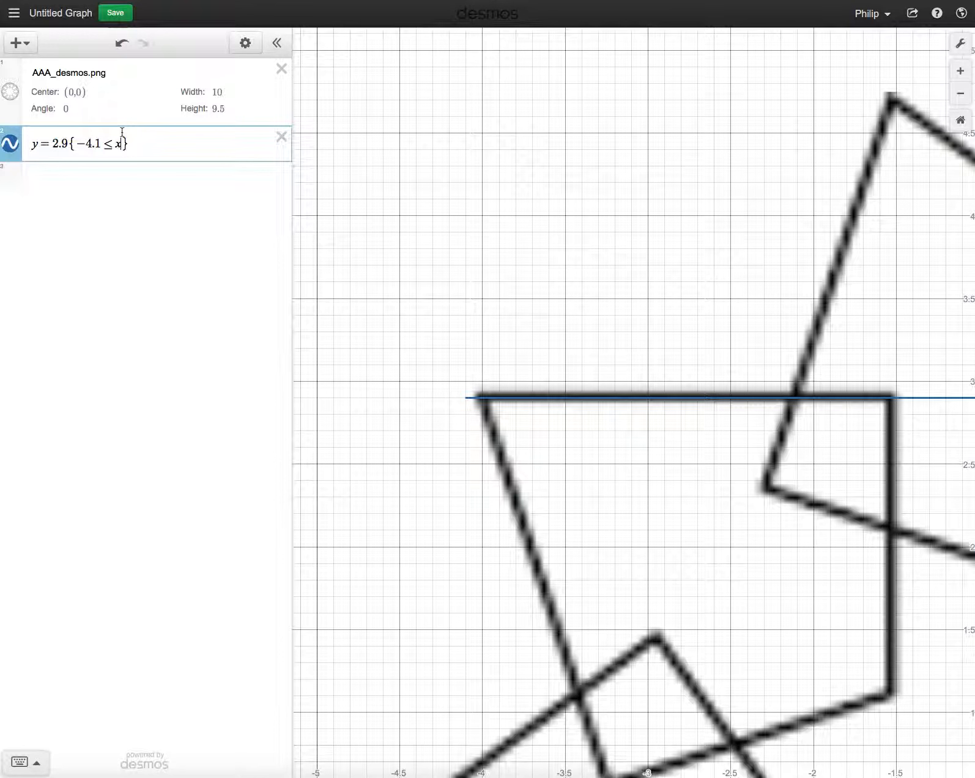
text(-1.4)
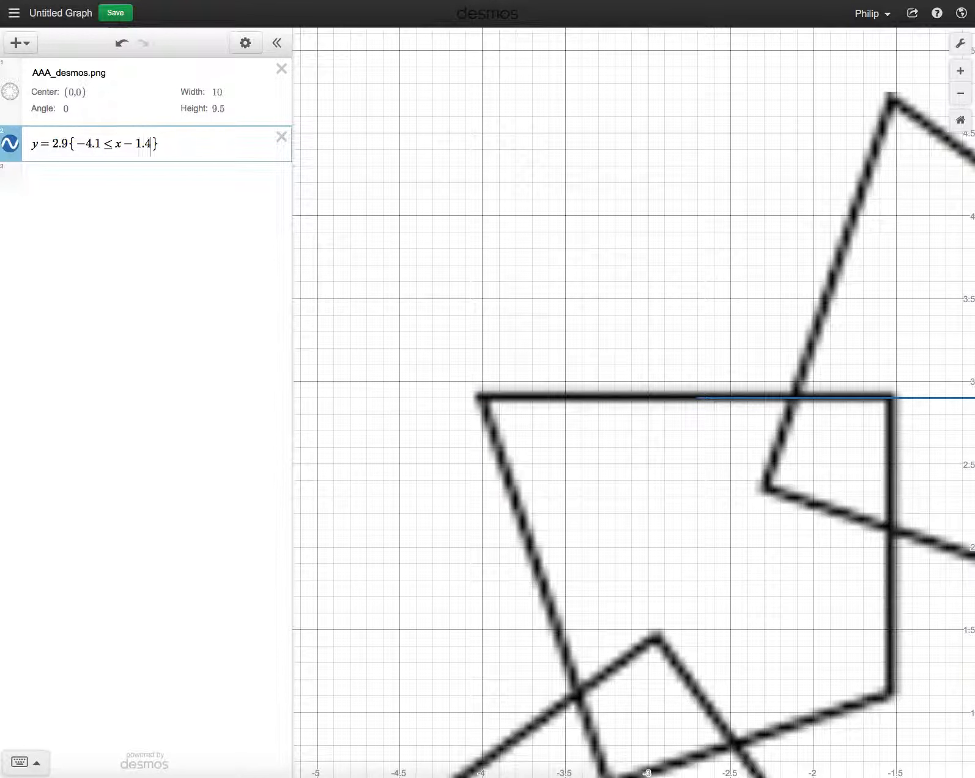
text(5)
key(BackSpace)
key(BackSpace)
text(5)
key(BackSpace)
key(BackSpace)
key(BackSpace)
key(BackSpace)
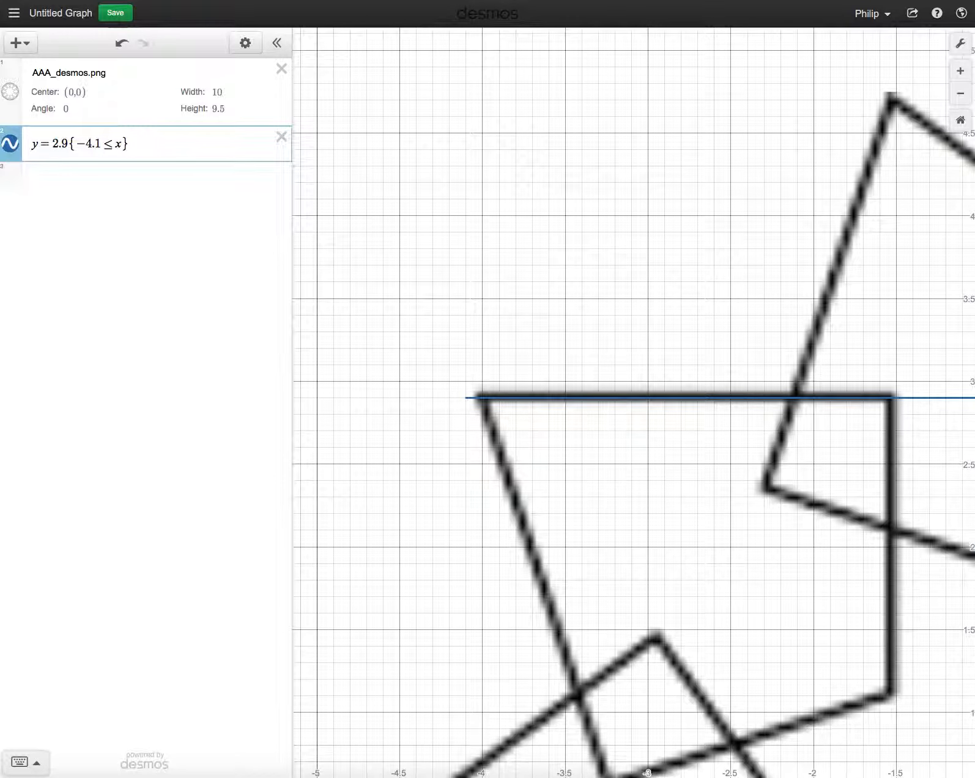
Step: Add the upper limit x ≤ −1.5 to the line's restriction and change its lower limit to −4
text(<=)
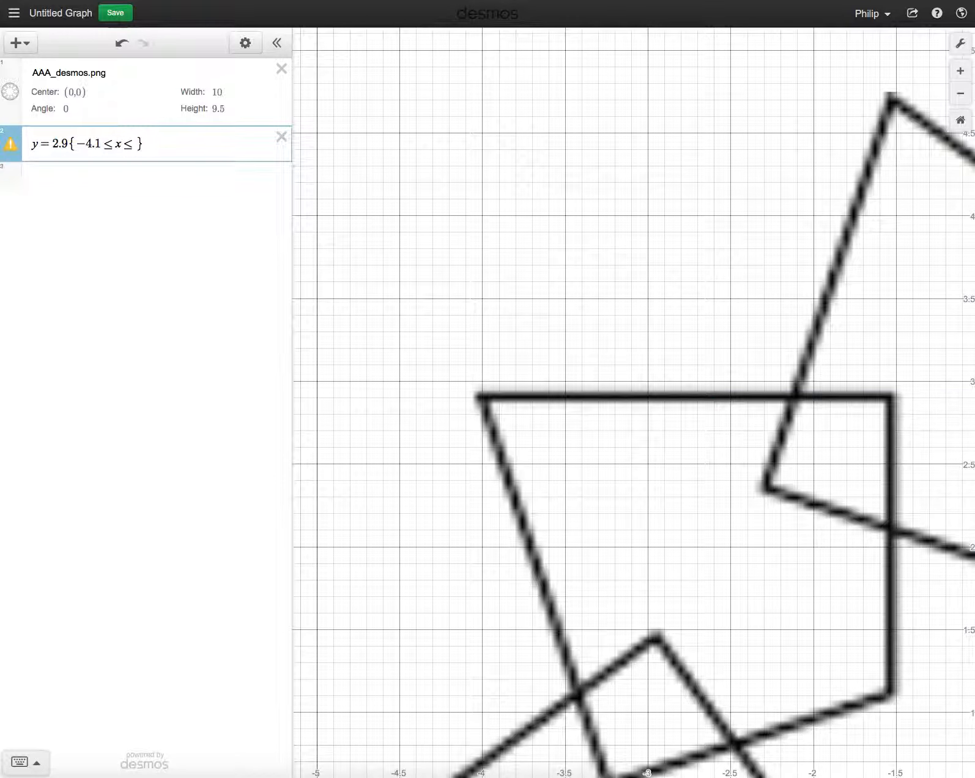
text(-1.5)
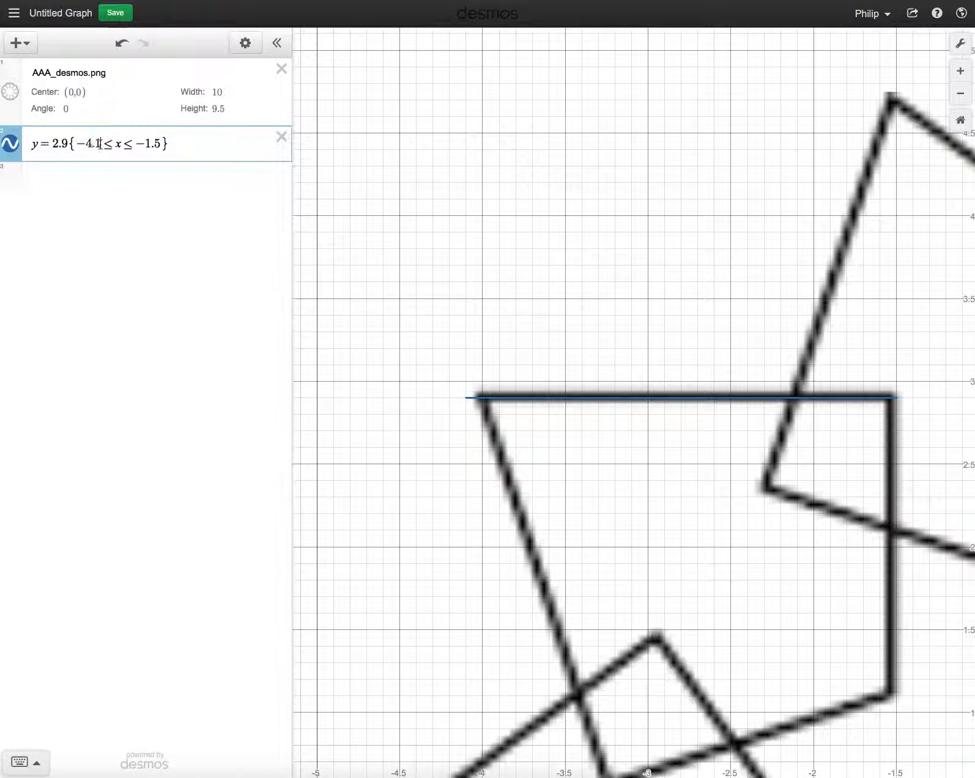
key(BackSpace)
key(BackSpace)
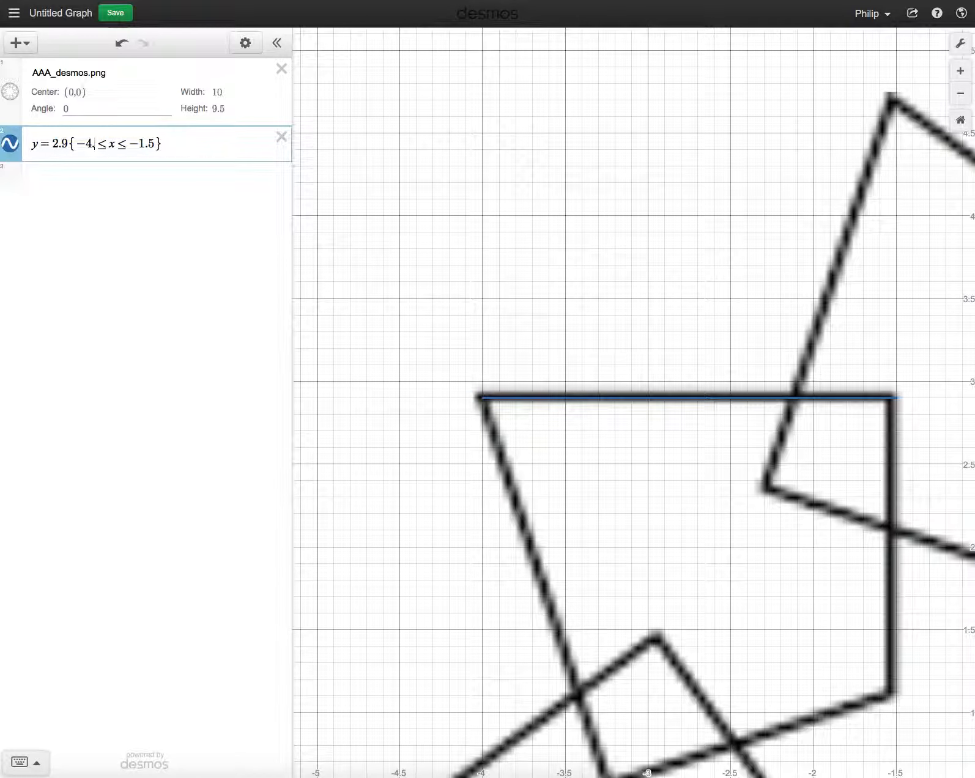
key(BackSpace)
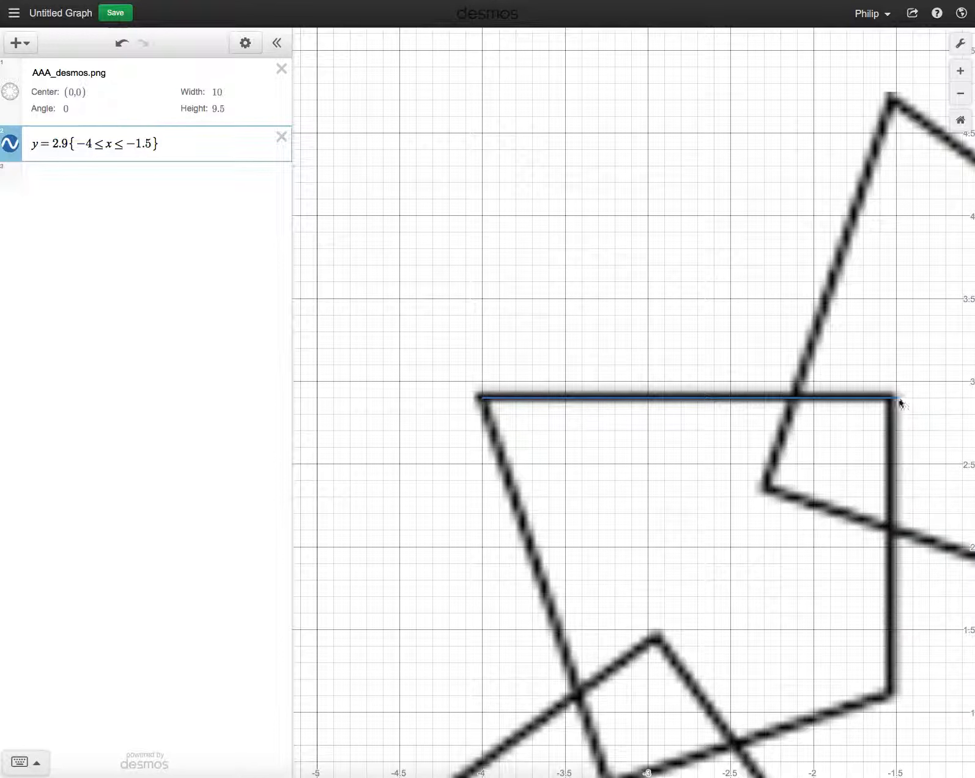
Step: Refine the upper limit of the line's domain restriction to −1.52 so it ends at the quadrilateral's corner
click(152, 144)
key(BackSpace)
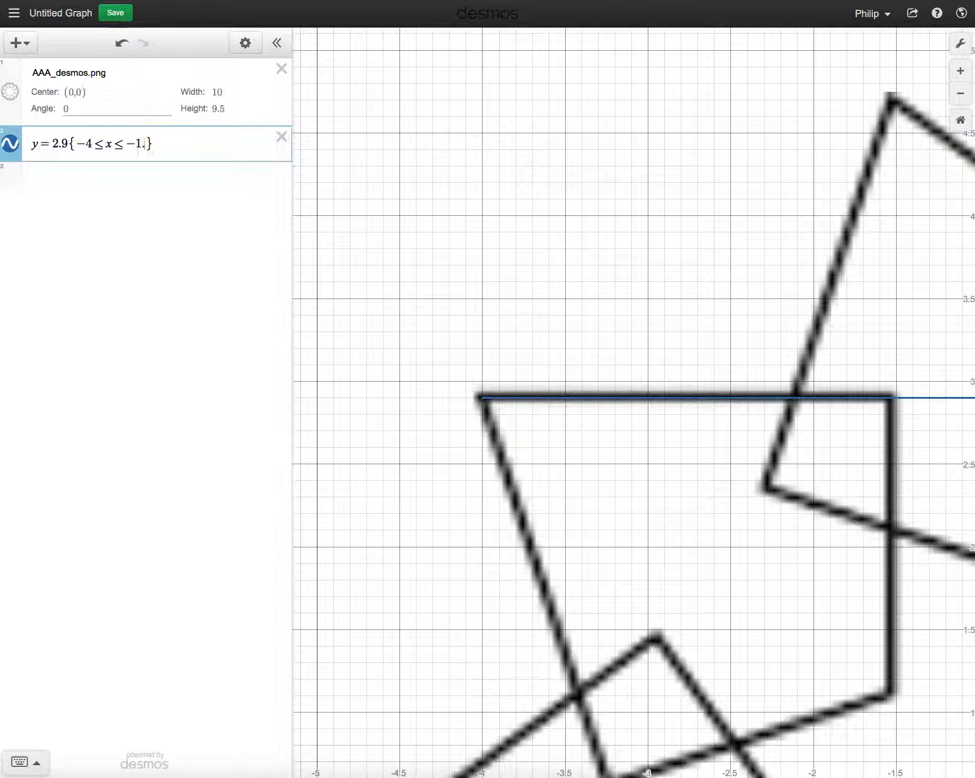
text(45)
key(BackSpace)
text(51)
key(BackSpace)
text(2)
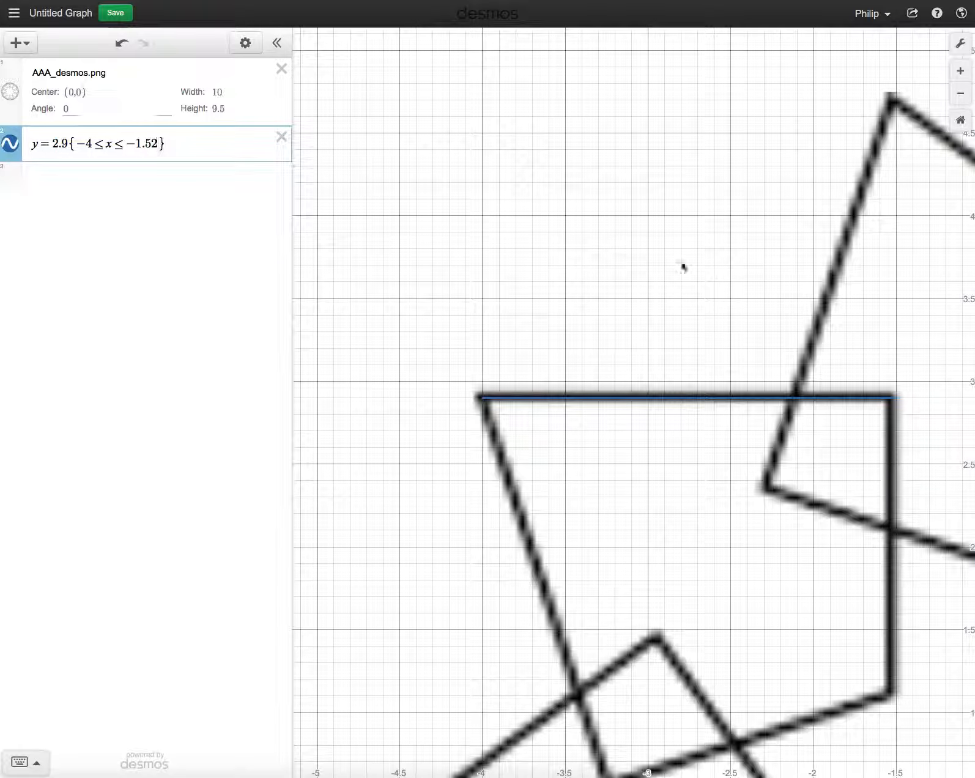
scroll(821, 512, down, 10)
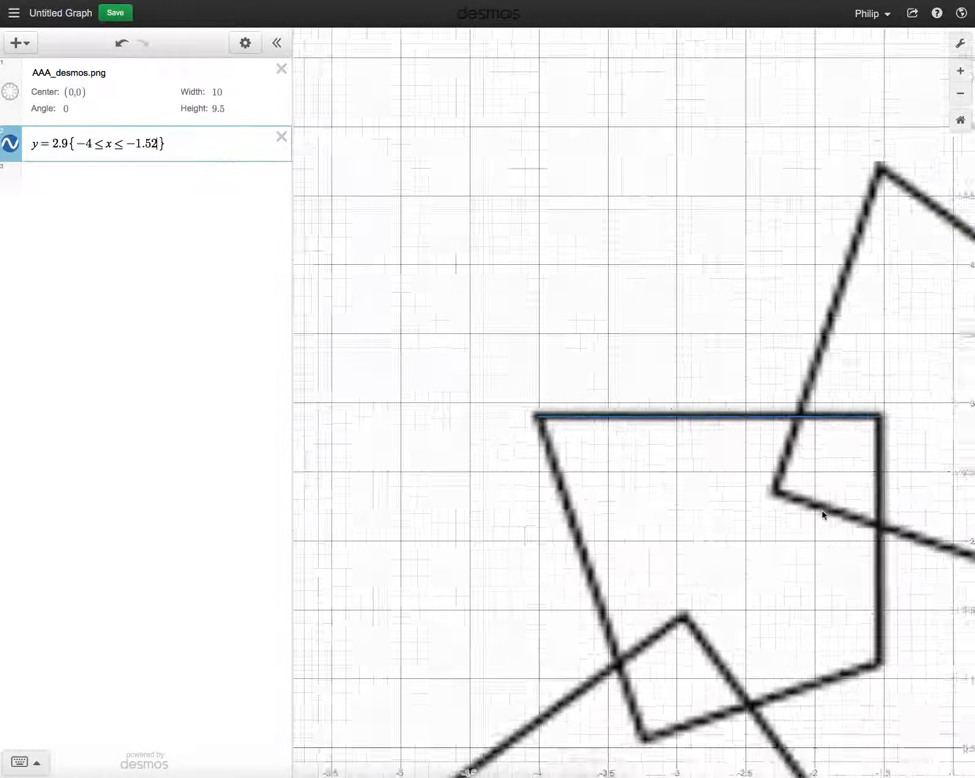
drag(892, 572, 603, 425)
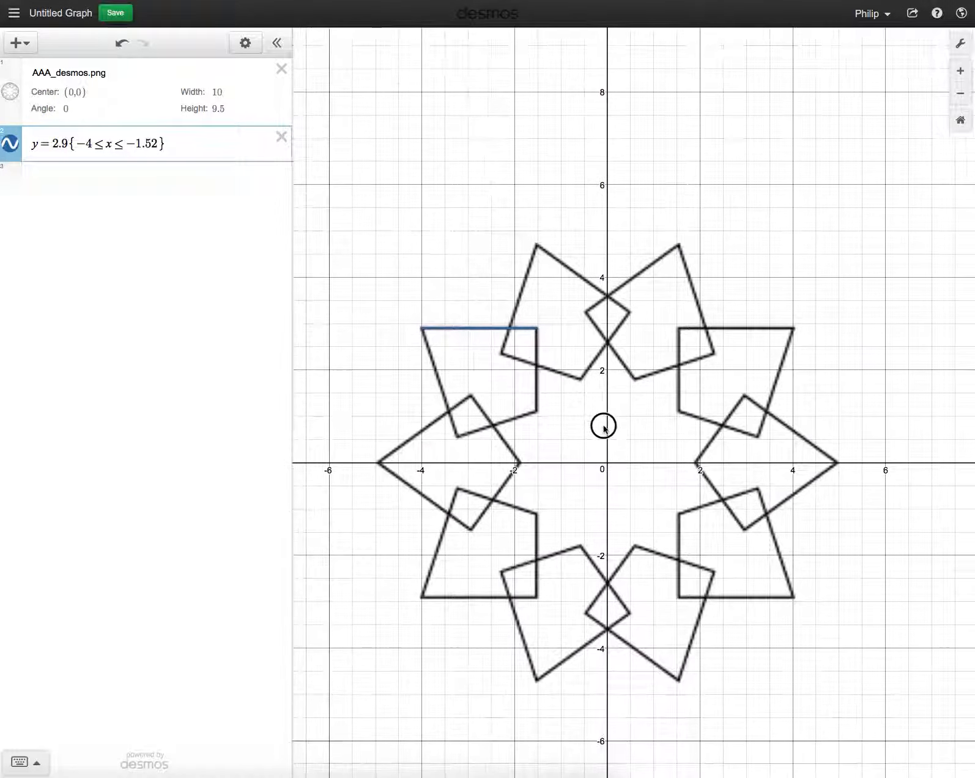
scroll(603, 424, up, 3)
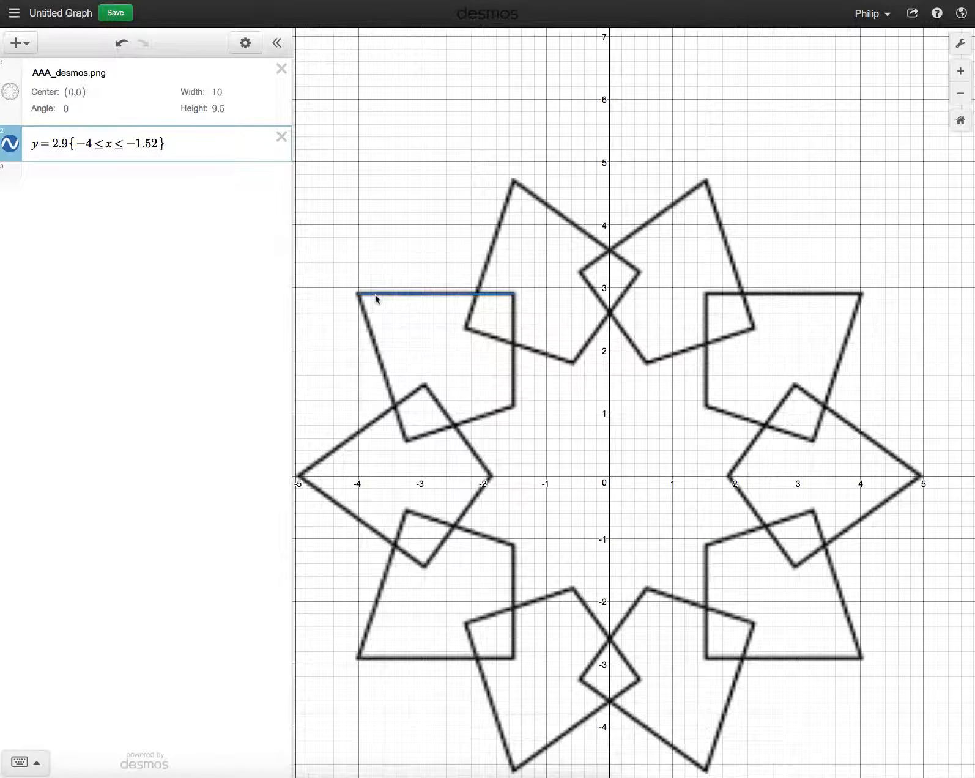
Step: Hide the AAA_desmos.png image to check the graphed segment on its own, and show the image again
click(11, 92)
click(10, 92)
drag(773, 180, 782, 138)
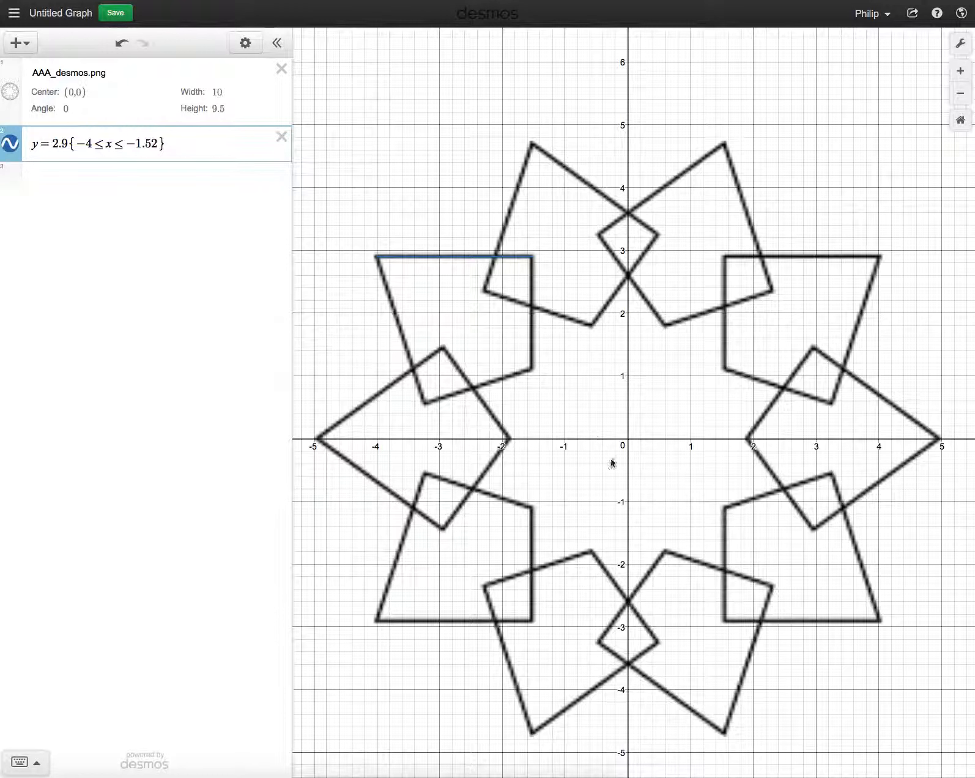
click(12, 99)
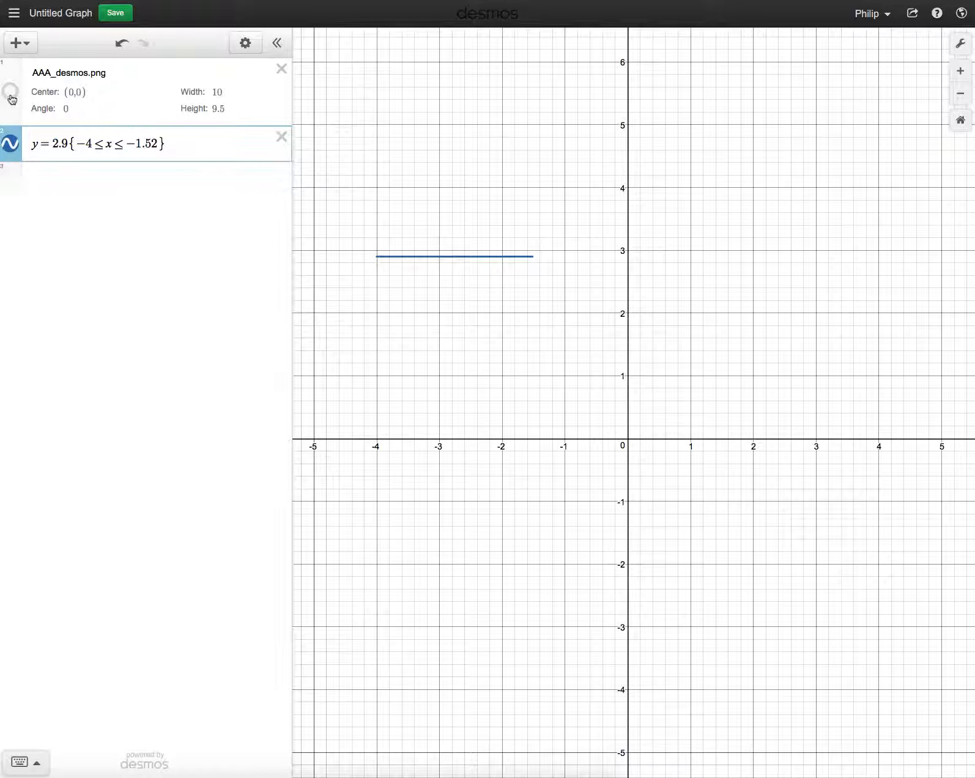
click(12, 99)
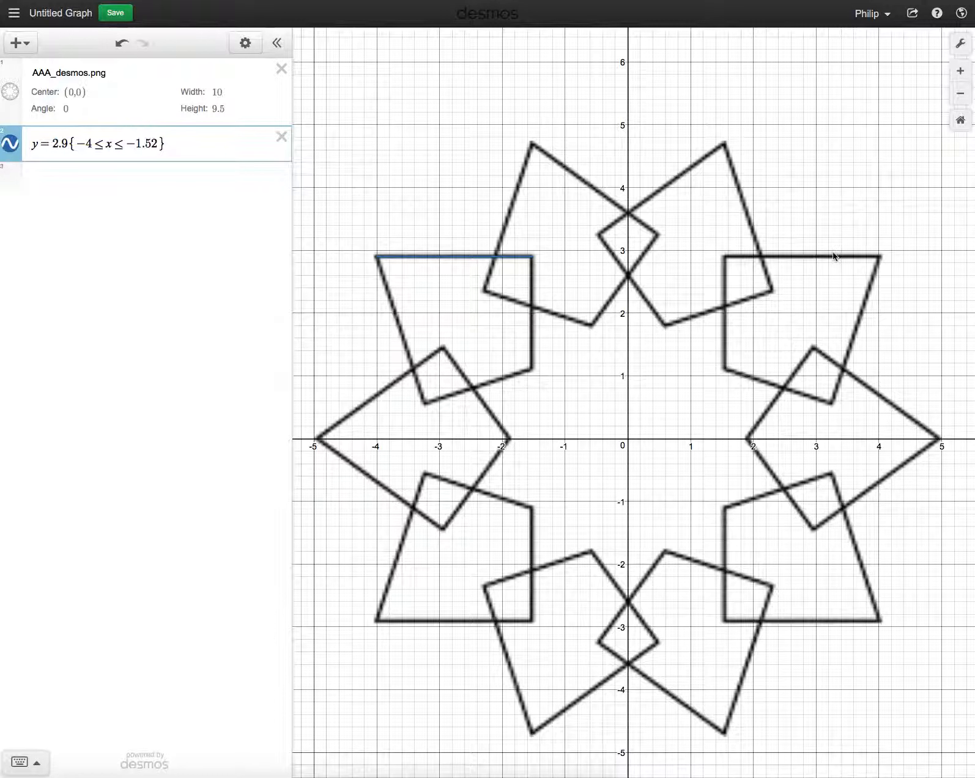
Step: Open Google in a new browser tab and search for images of "islamic geometry"
key(super+t)
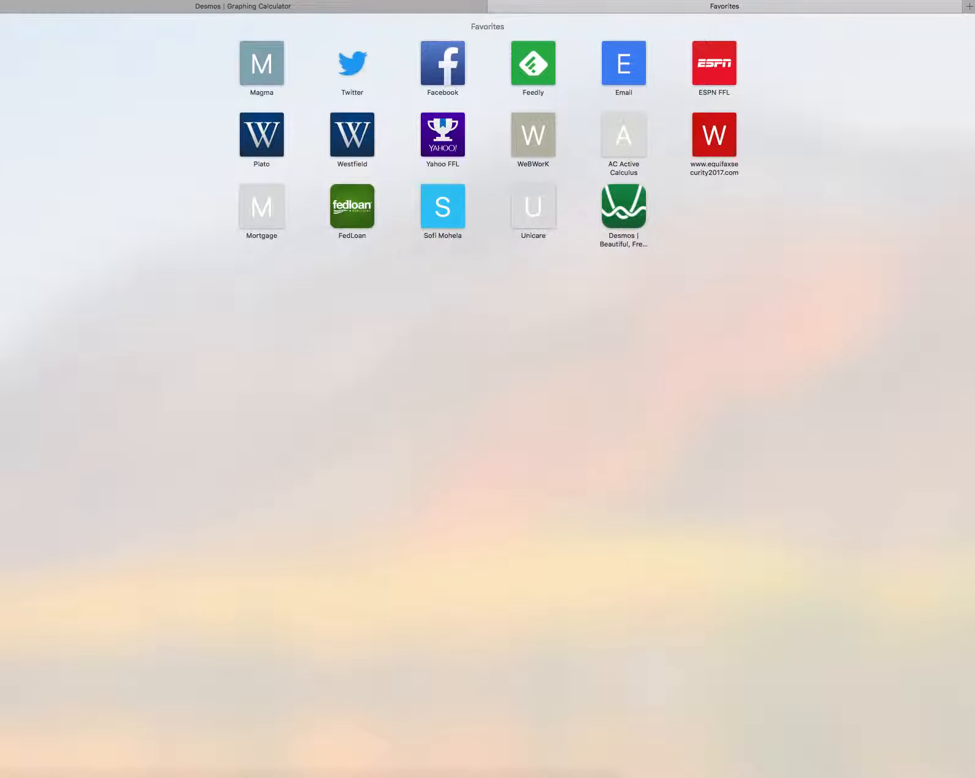
text(goo)
key(Return)
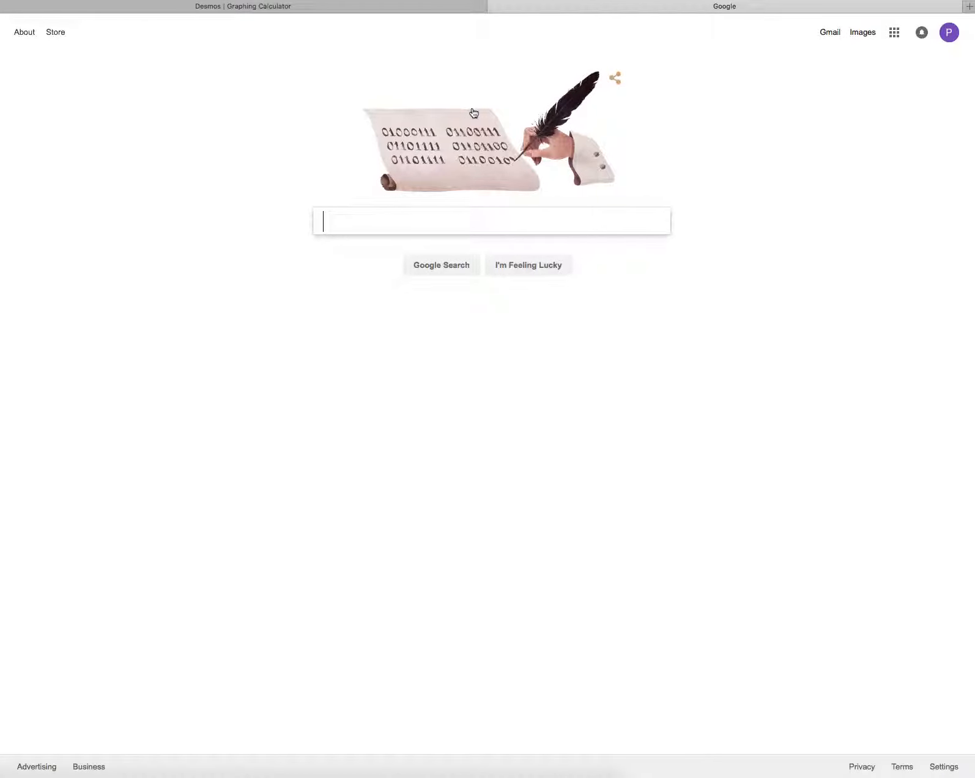
click(361, 220)
text(isl)
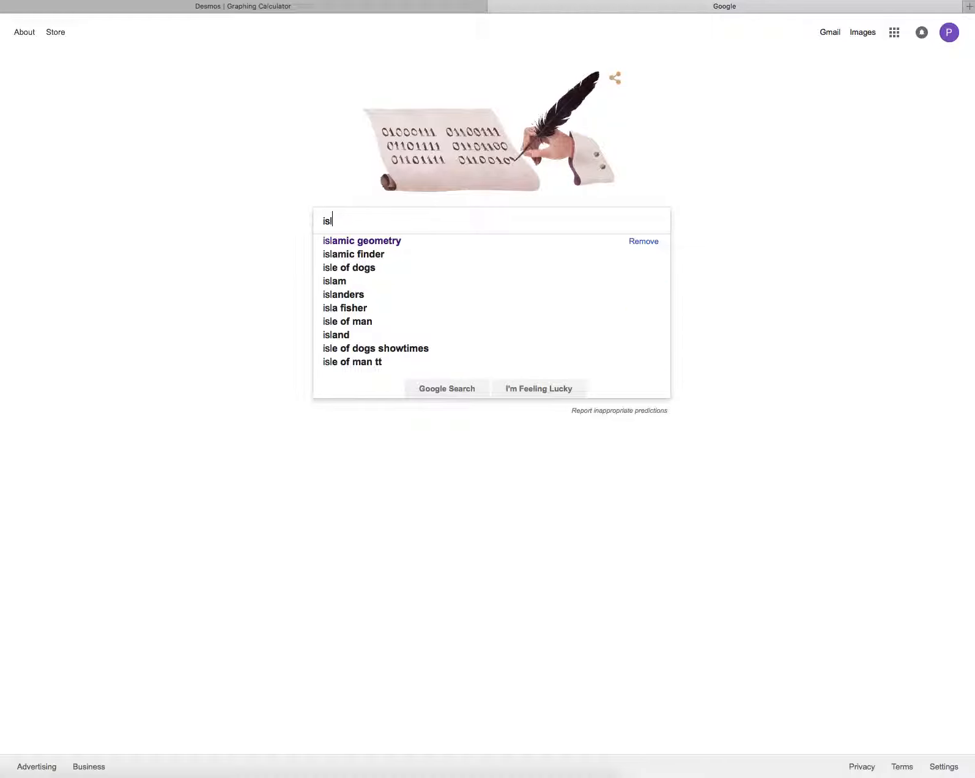
text(amic geometry)
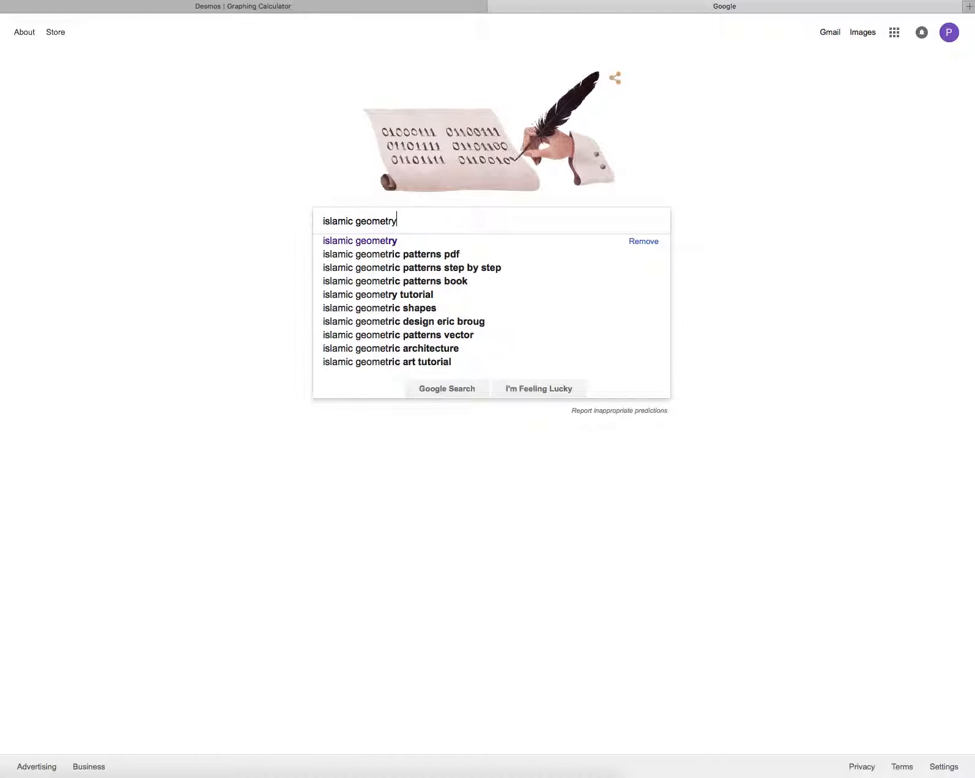
key(Return)
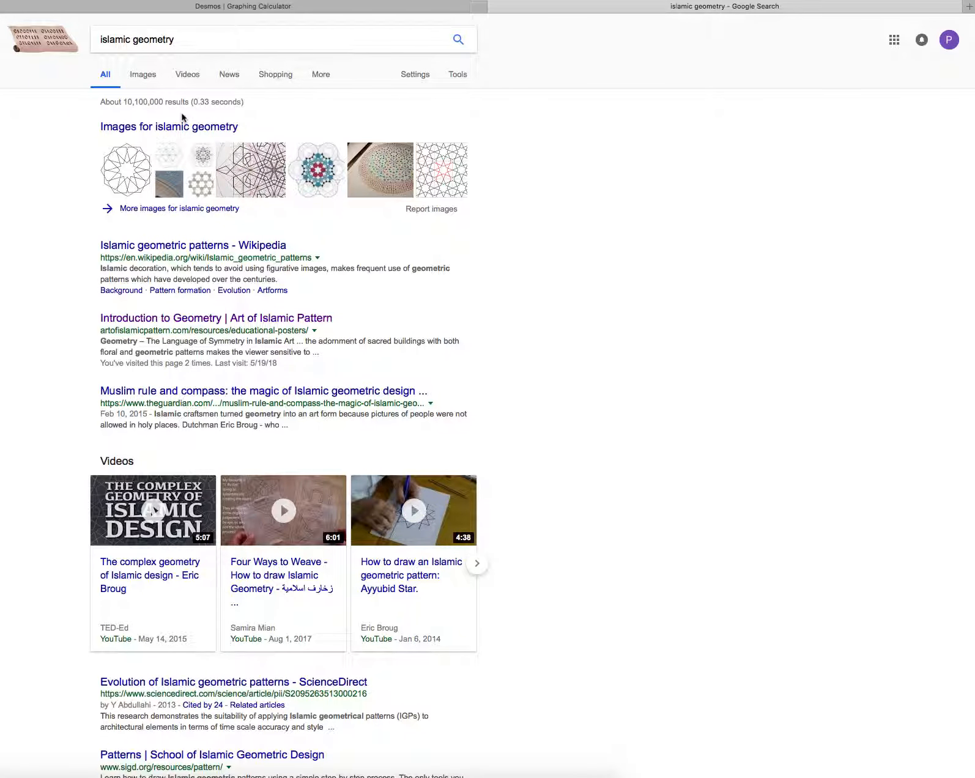
click(143, 74)
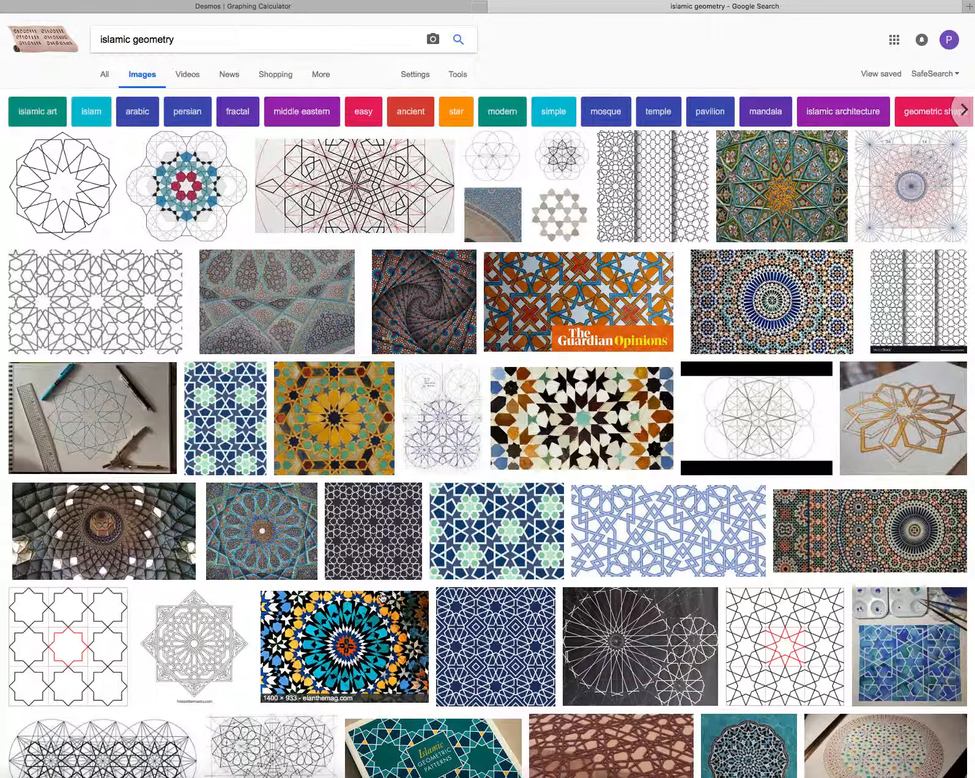
Step: Refine the image search to "easy islamic geometry"
click(100, 40)
text(easy)
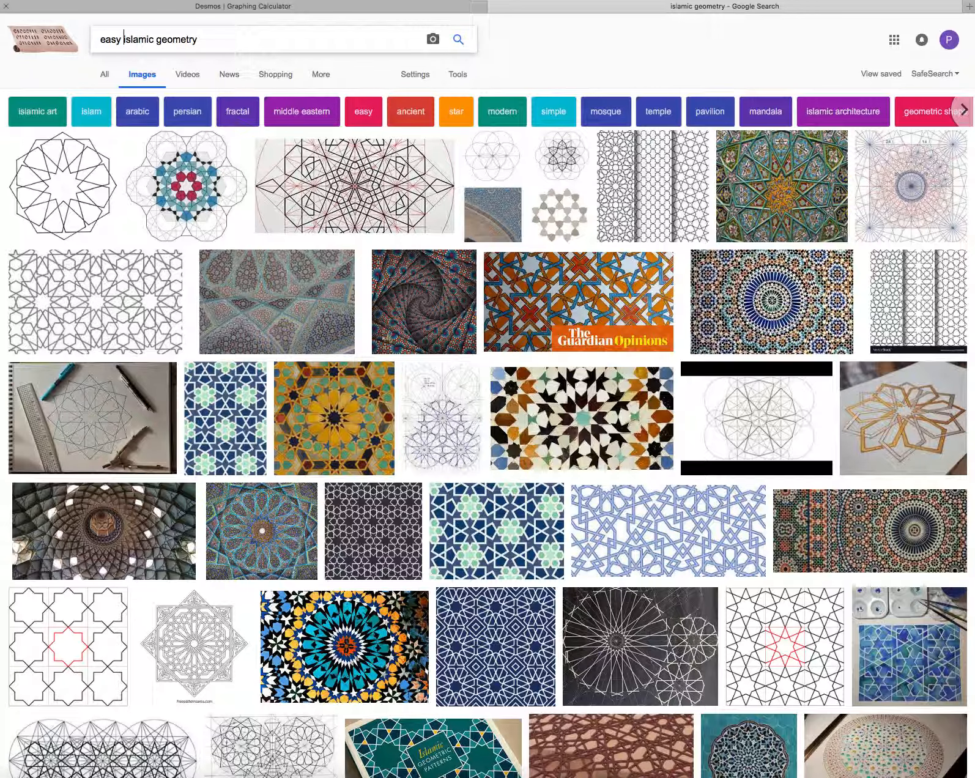
key(Return)
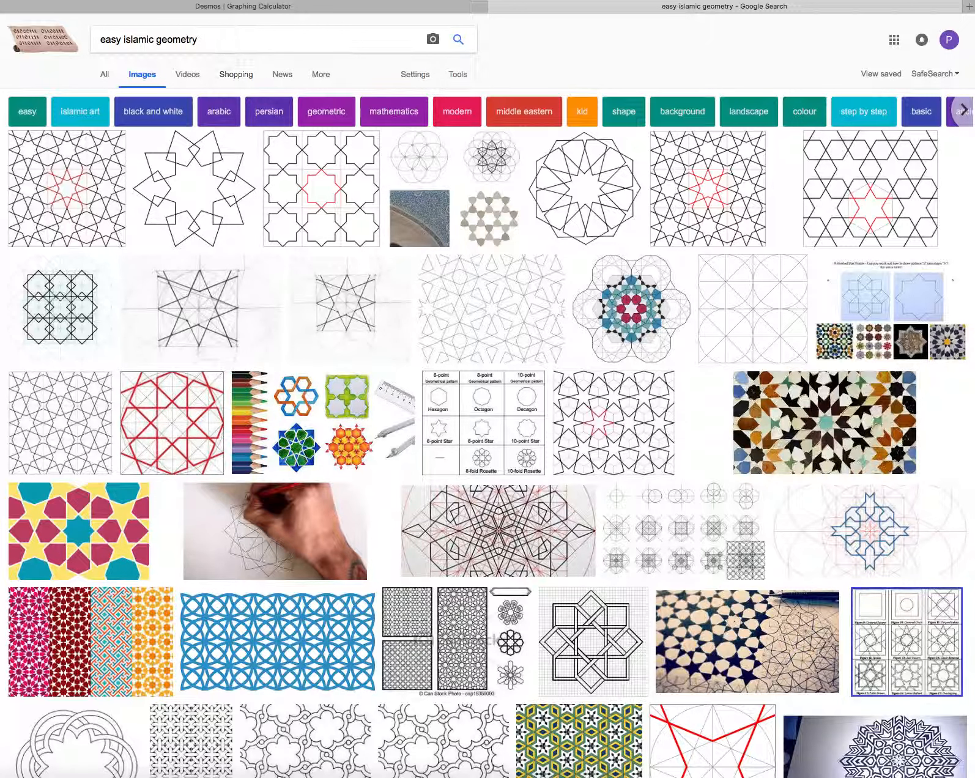
Step: Search the images for "easy geometric coloring pages" and look over the results
drag(205, 39, 125, 38)
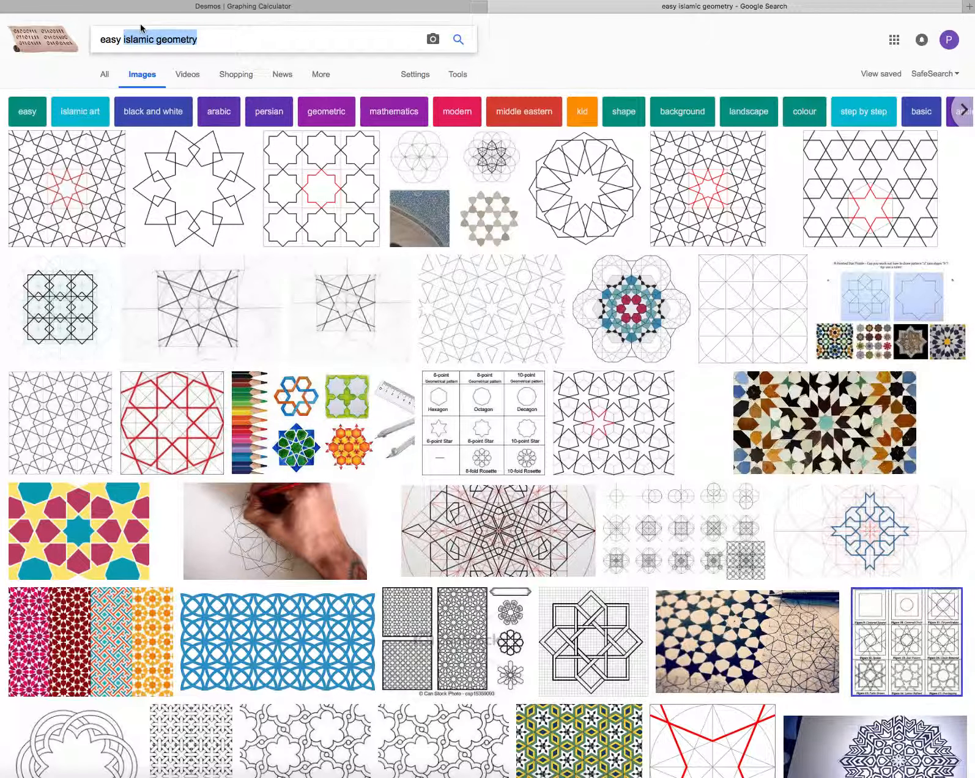
text(geometir)
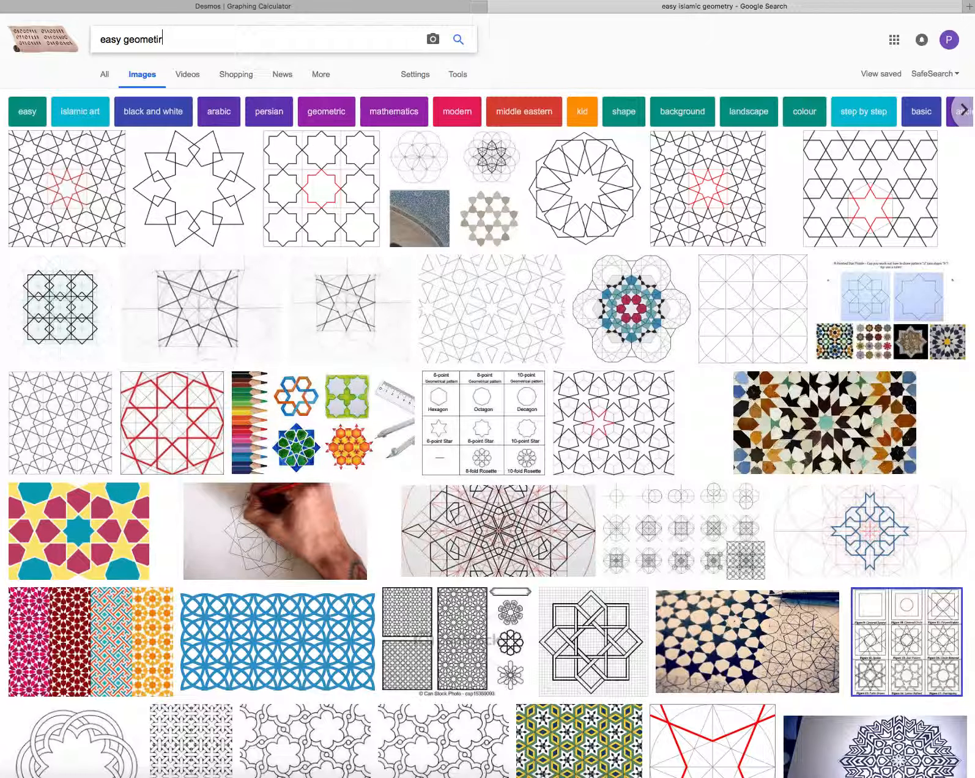
key(BackSpace)
key(BackSpace)
text(ric coloring )
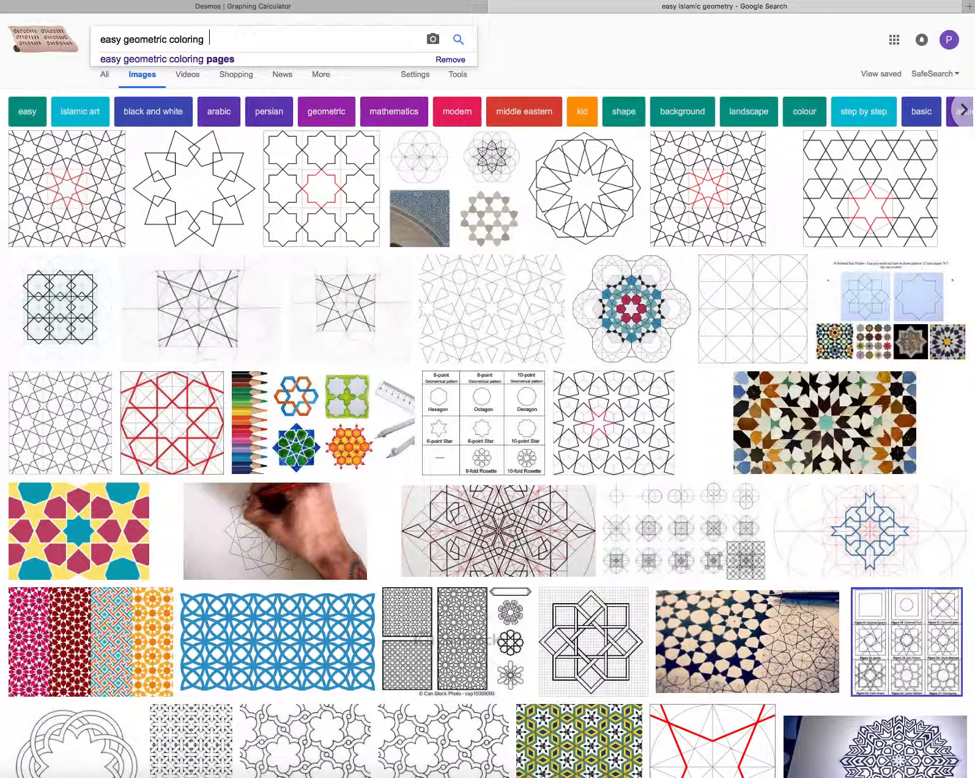
text(pages)
key(Return)
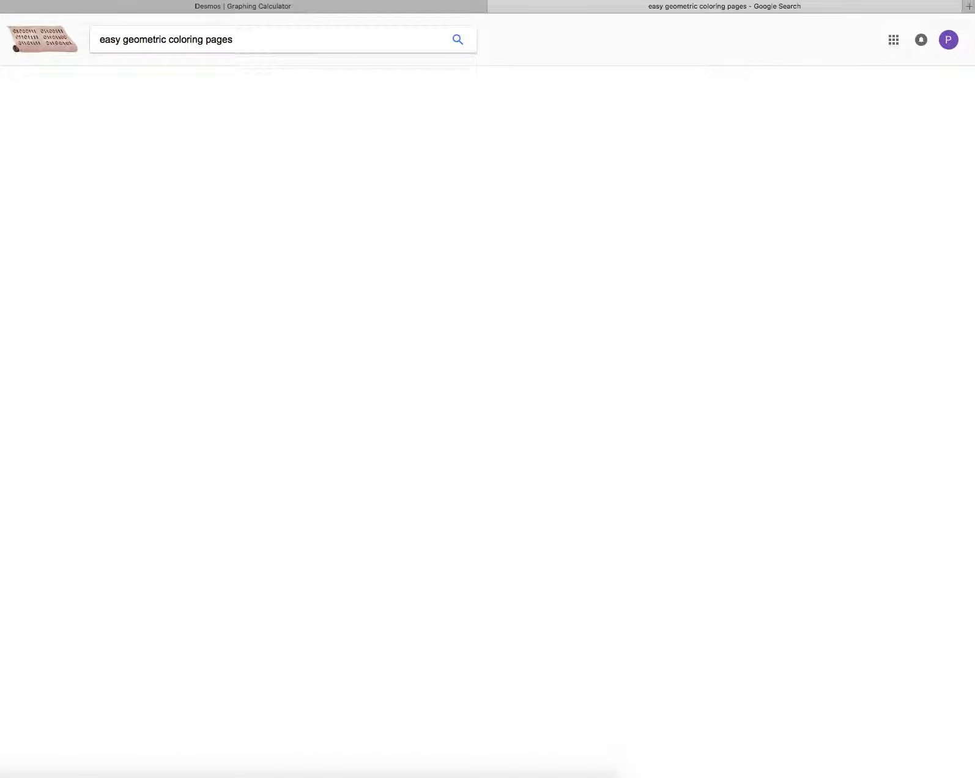
scroll(487, 389, down, 1)
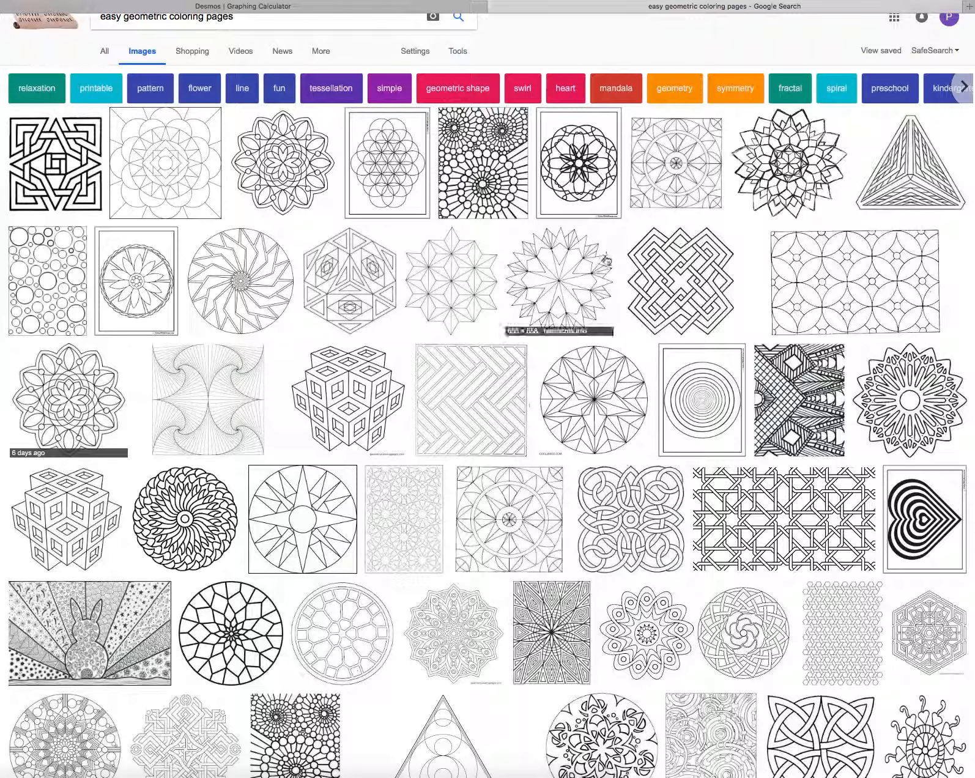
scroll(282, 67, up, 1)
Step: Search the images for "easy geometric line art" and return to the Desmos graph
drag(244, 39, 126, 44)
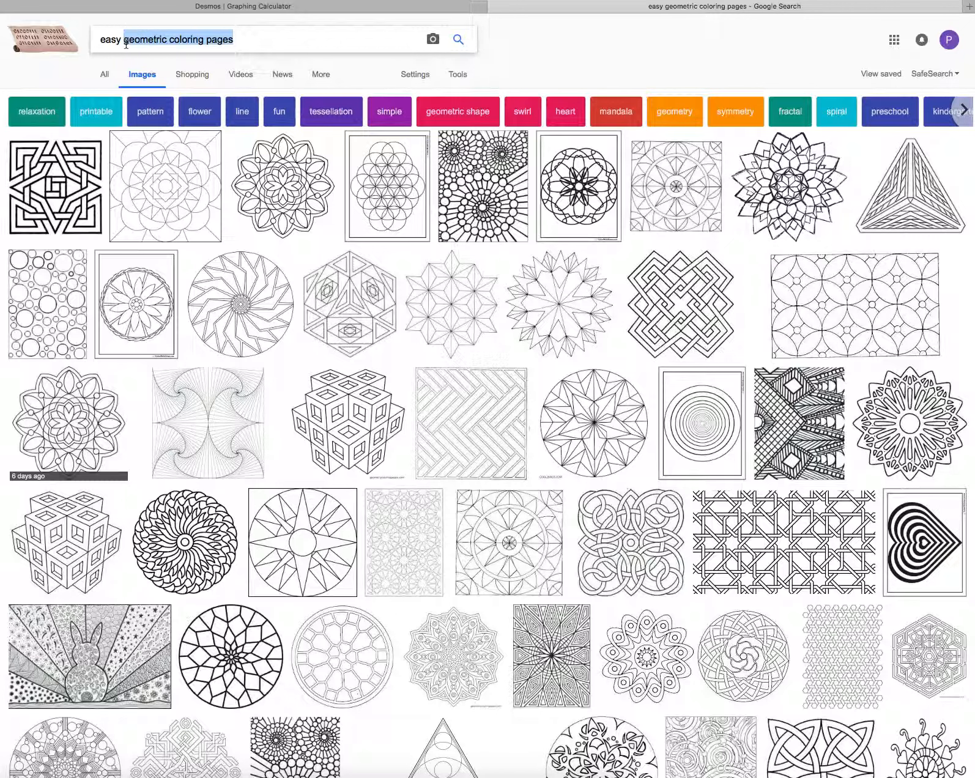
text(g)
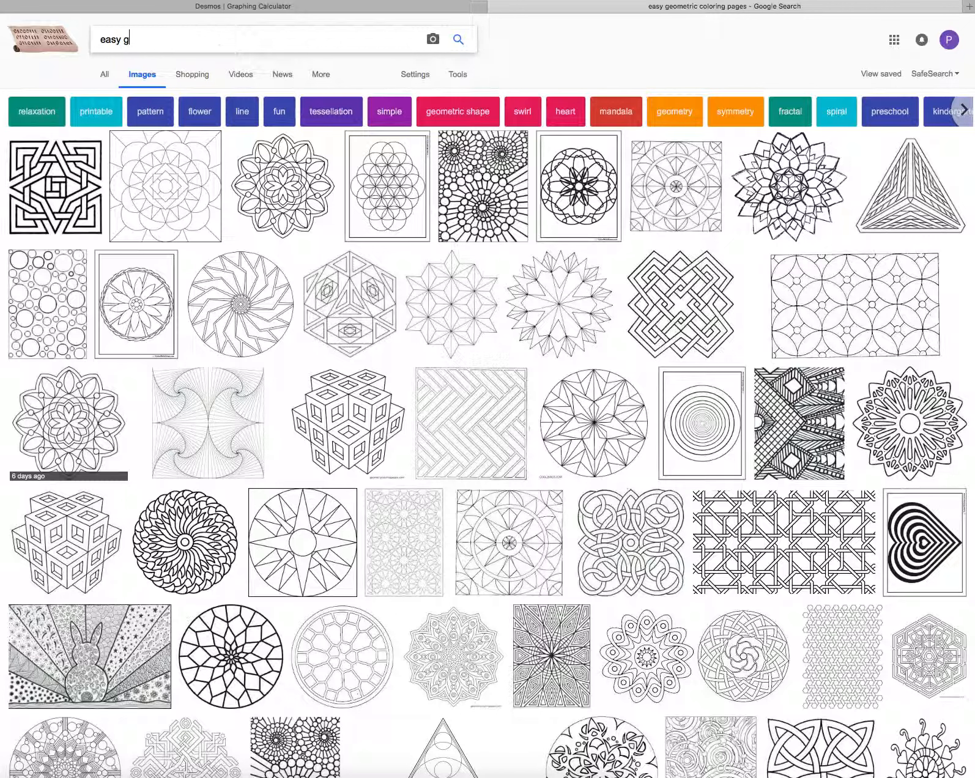
text(eometric lin)
text(e art)
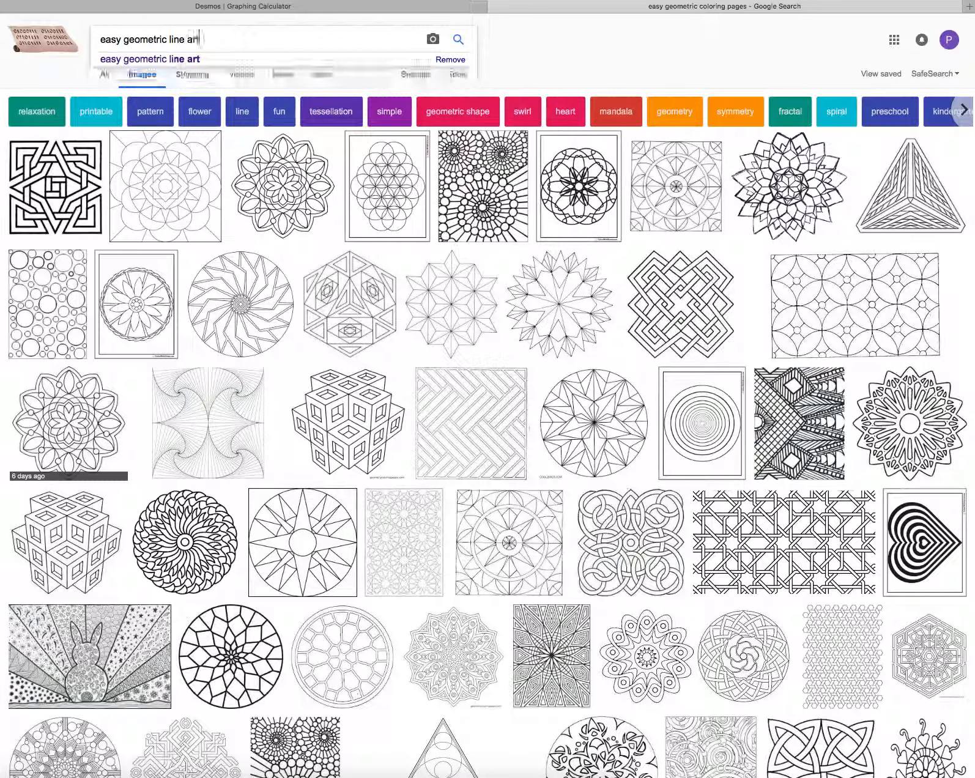
key(Return)
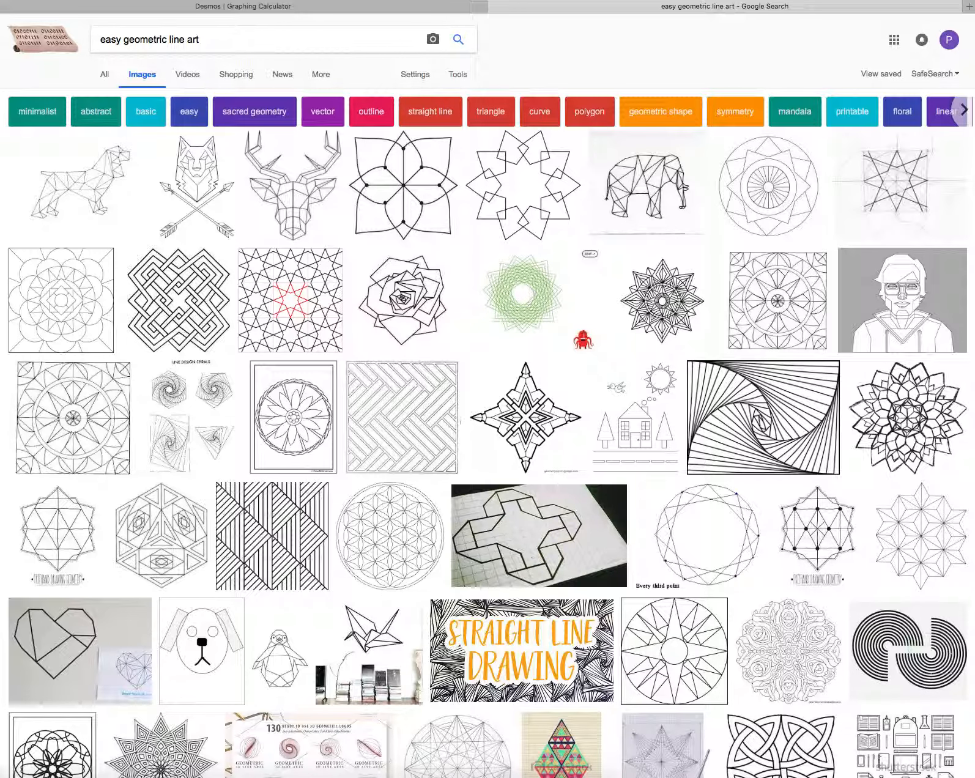
click(278, 9)
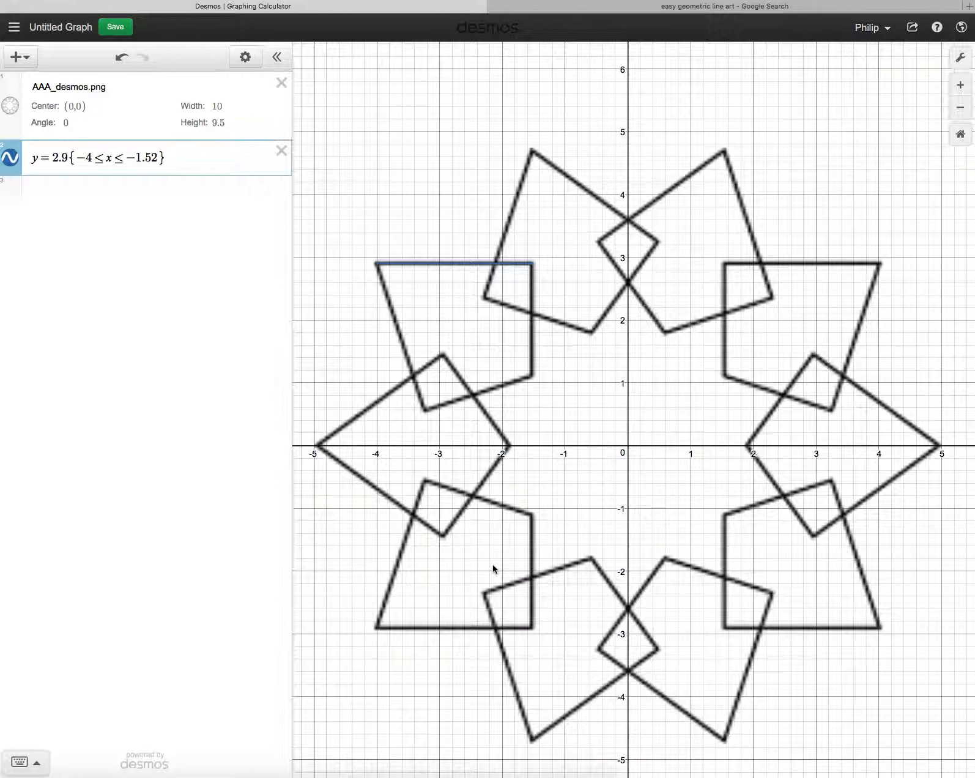